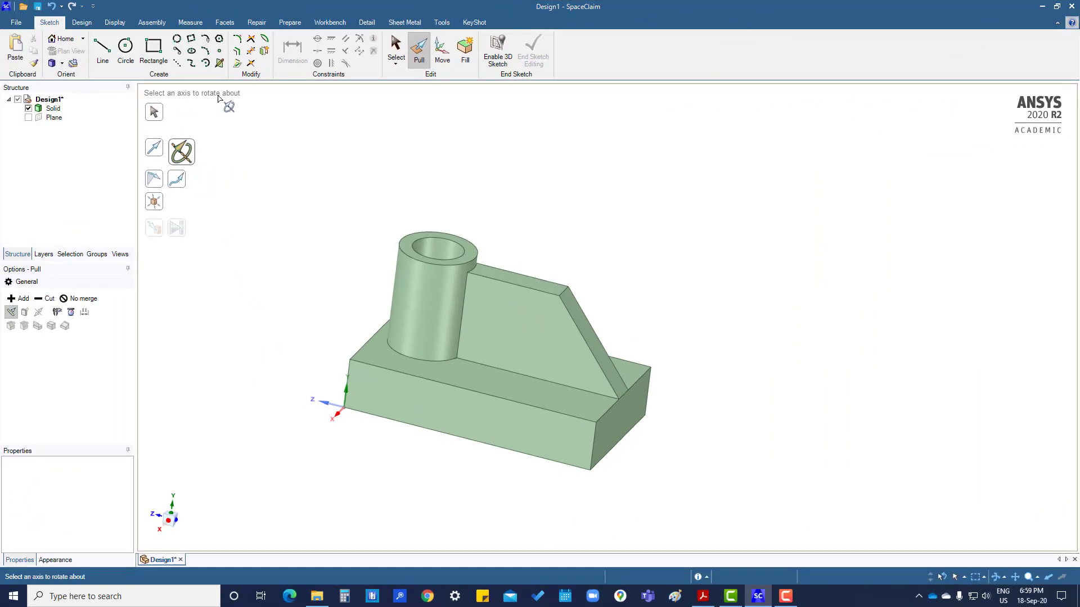
- Set the block's front vertical edge as the revolve axis and select its front face
click(595, 448)
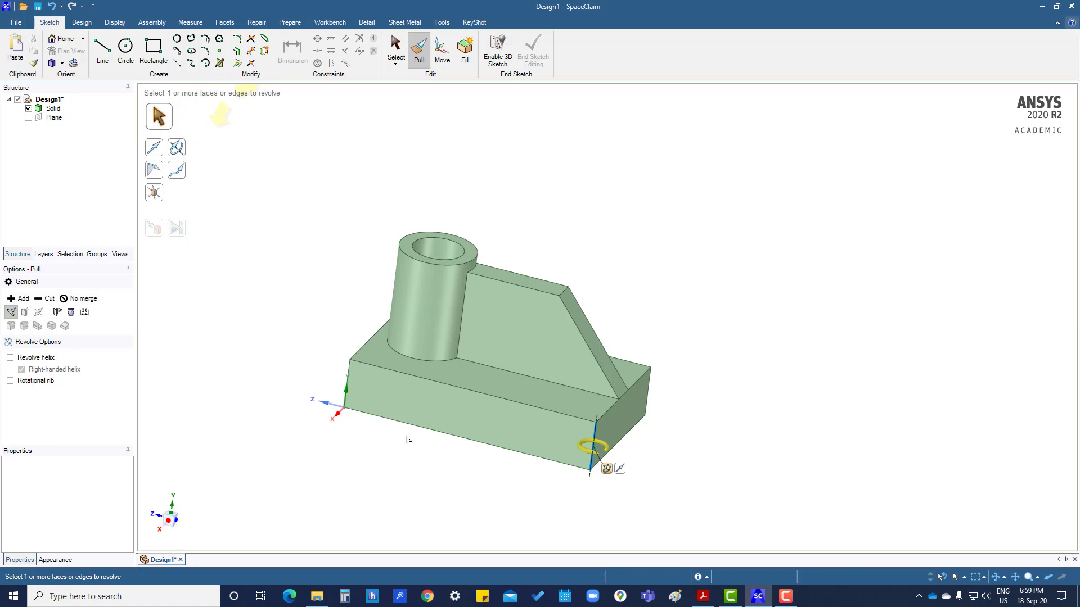
click(450, 412)
click(448, 413)
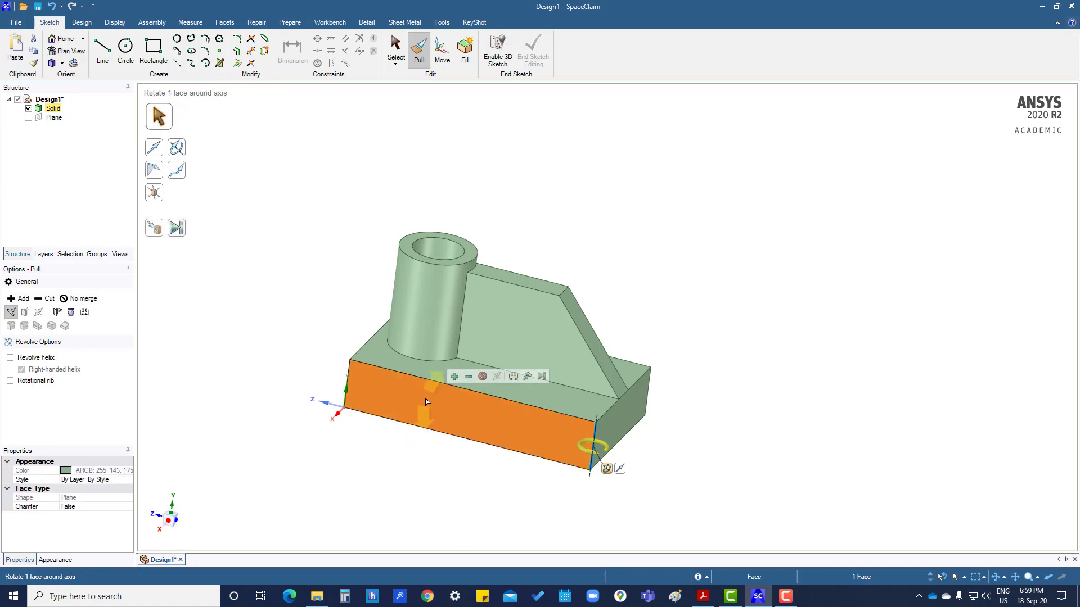
middle_drag(534, 332, 428, 383)
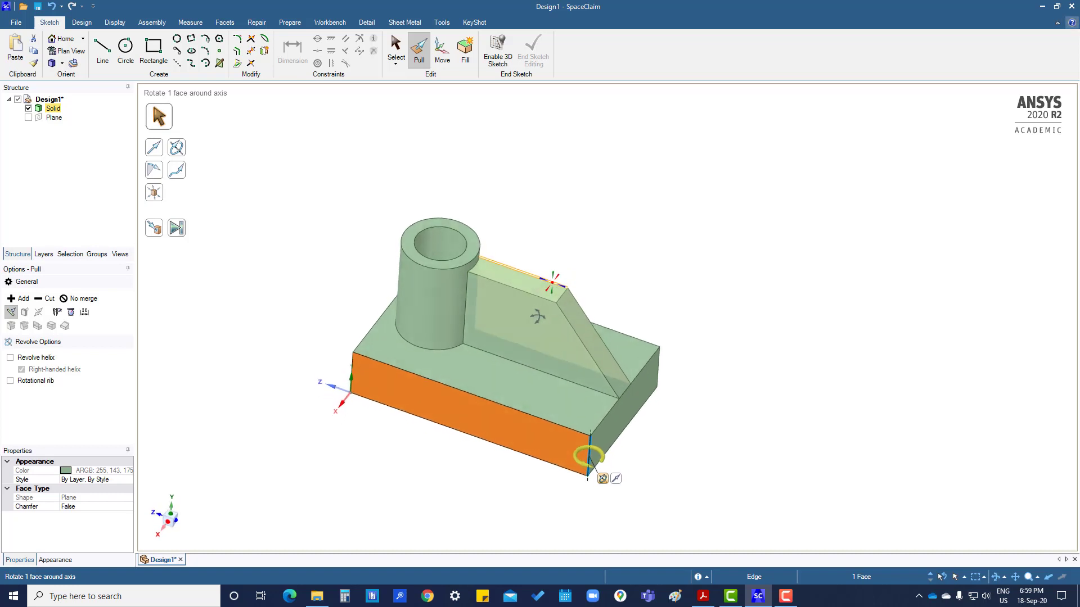
- Revolve the block's front face about the edge with Cut to remove material
click(50, 299)
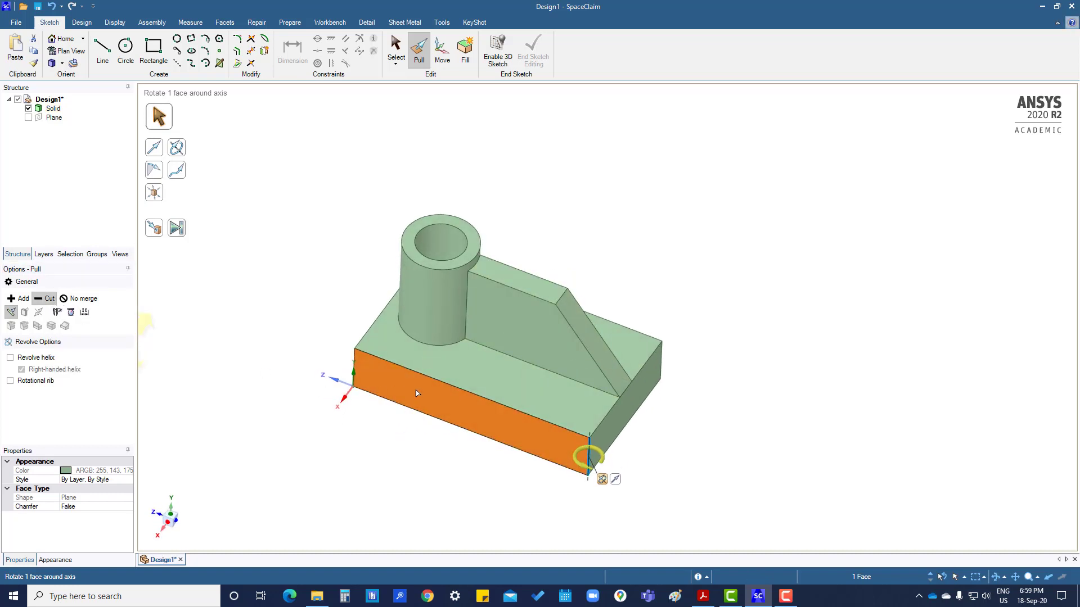
drag(438, 397, 451, 385)
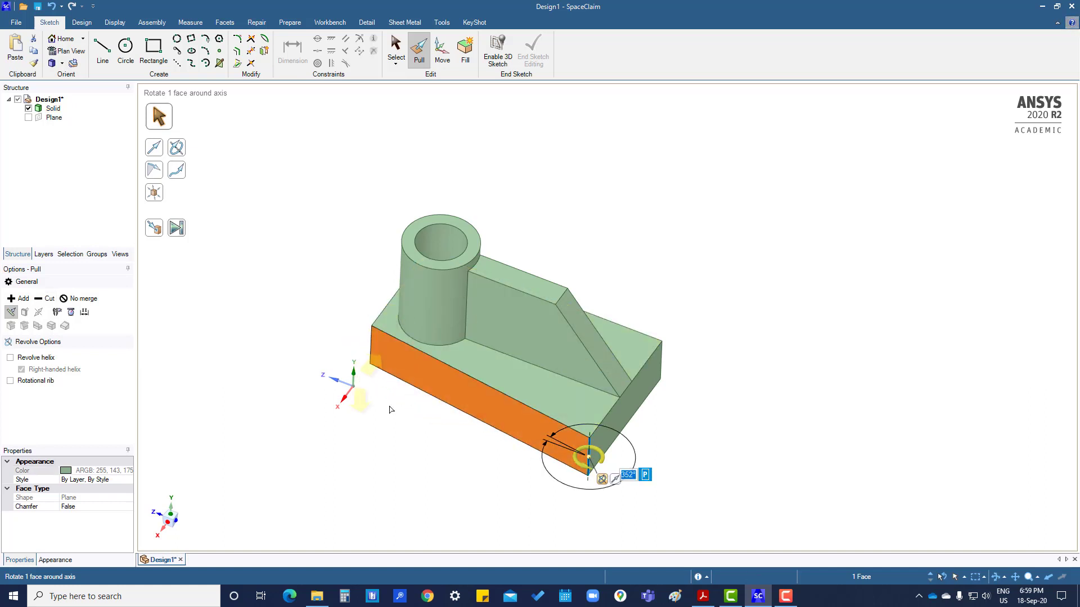
click(473, 393)
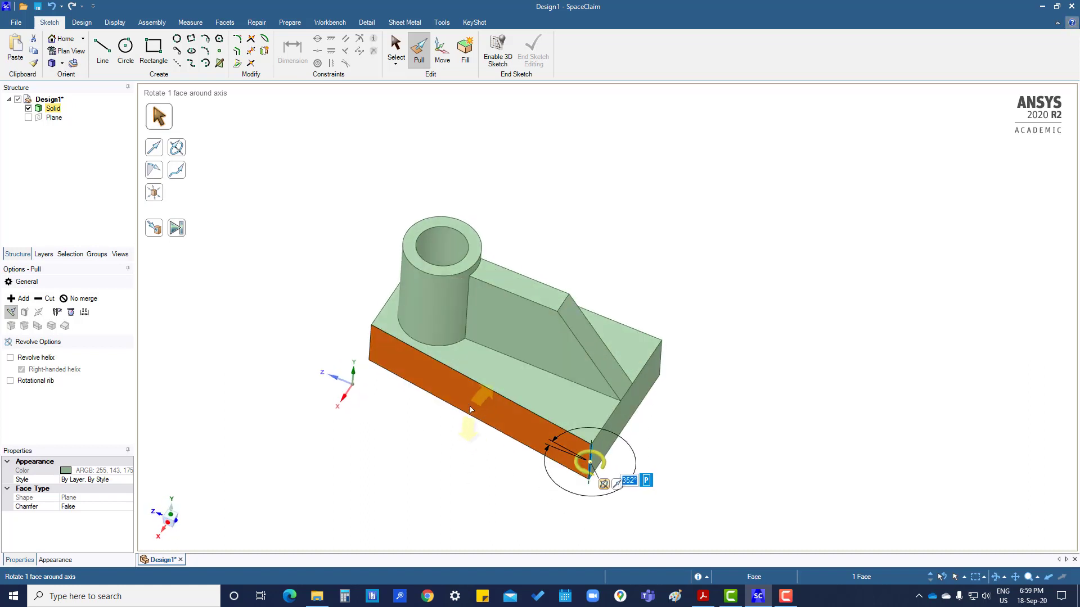
mouse_move(457, 440)
mouse_down()
mouse_move(466, 495)
mouse_move(475, 448)
mouse_up()
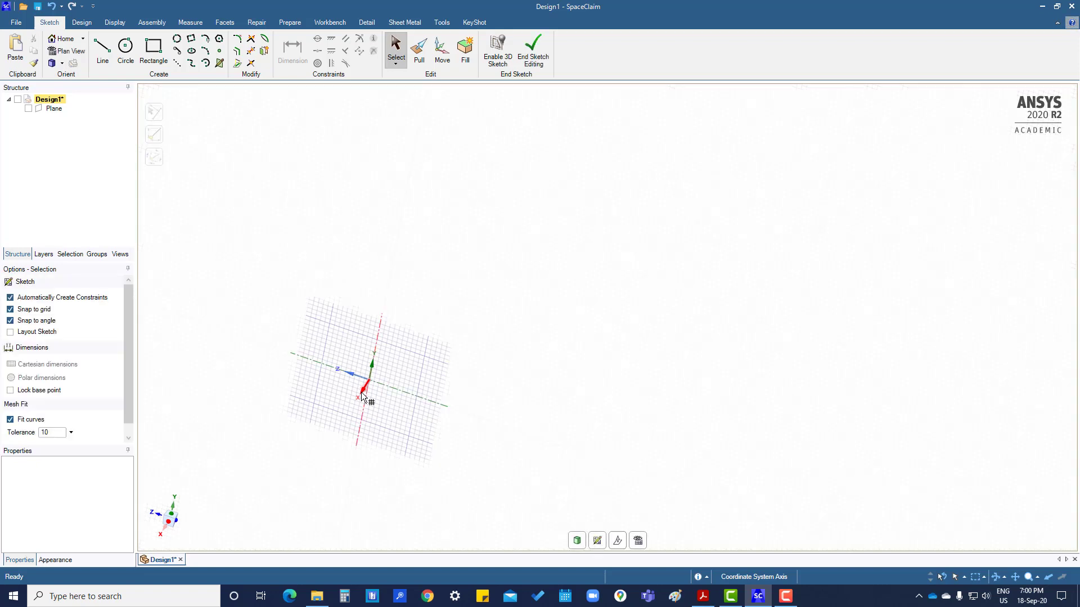
- Draw an 8 mm by 21 mm rectangle resting on the horizontal axis, right of the origin
scroll(416, 370, up, 3)
mouse_move(573, 355)
shift+middle_down()
mouse_move(800, 306)
mouse_move(814, 276)
shift+middle_up()
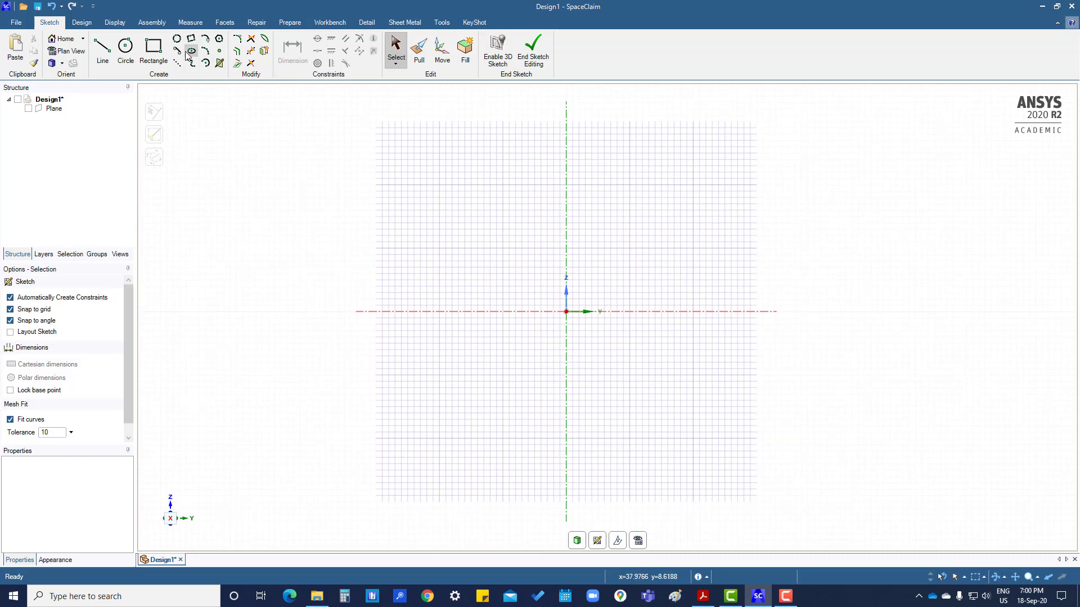
click(155, 50)
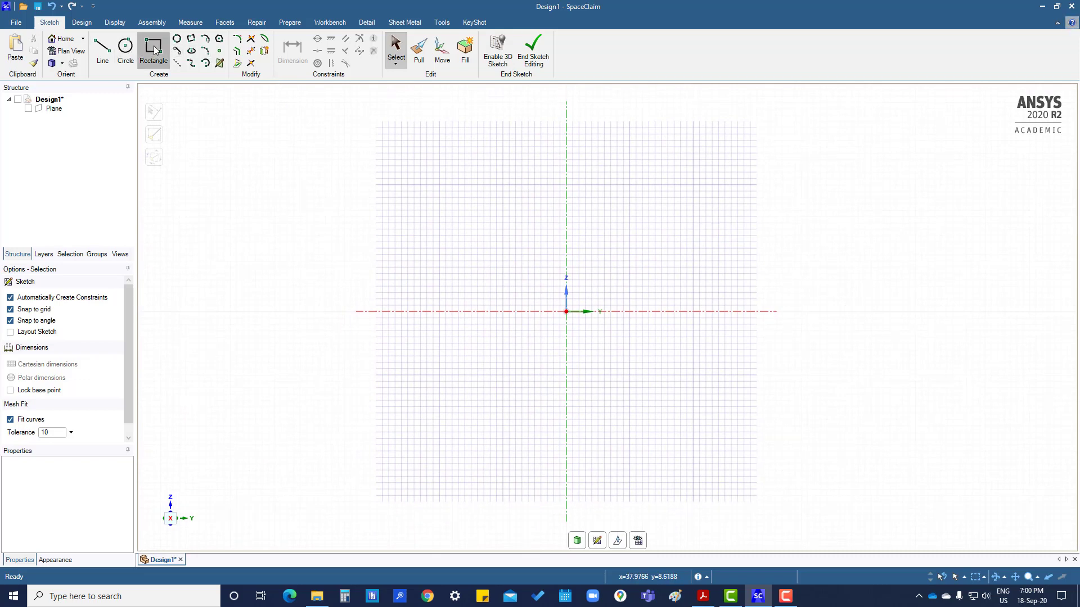
click(642, 181)
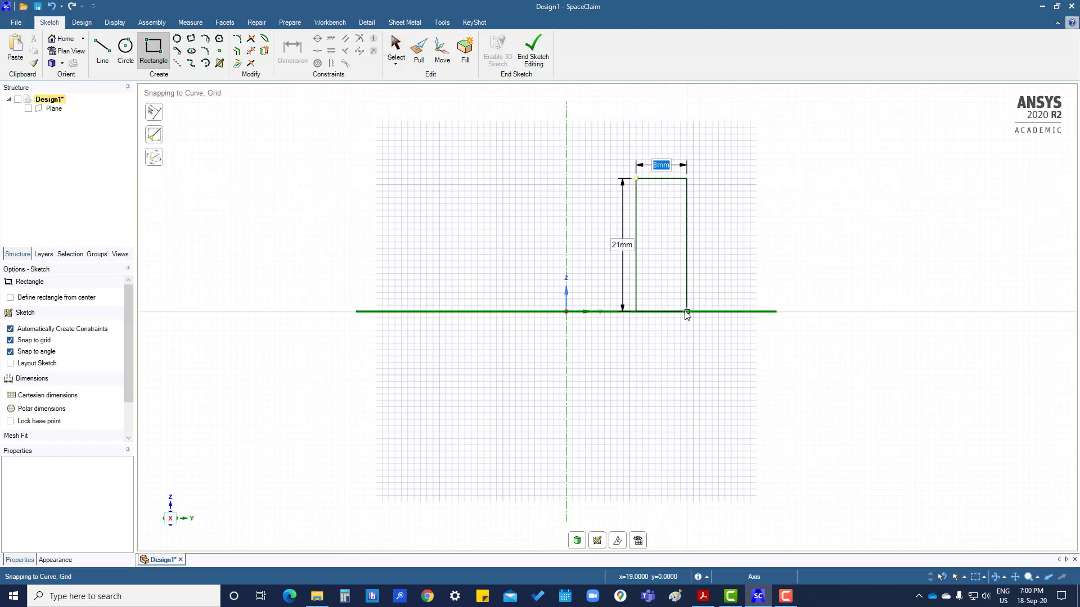
click(687, 313)
- Add the rectangle's 8 mm width, 21 mm height and 11 mm Z-axis offset dimensions
key(Escape)
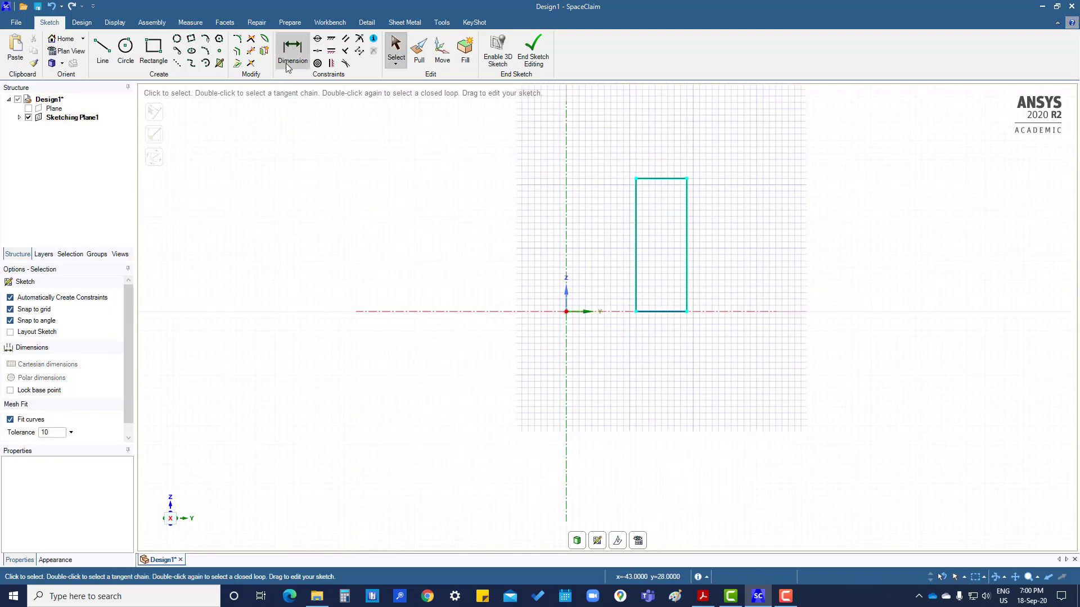
click(292, 49)
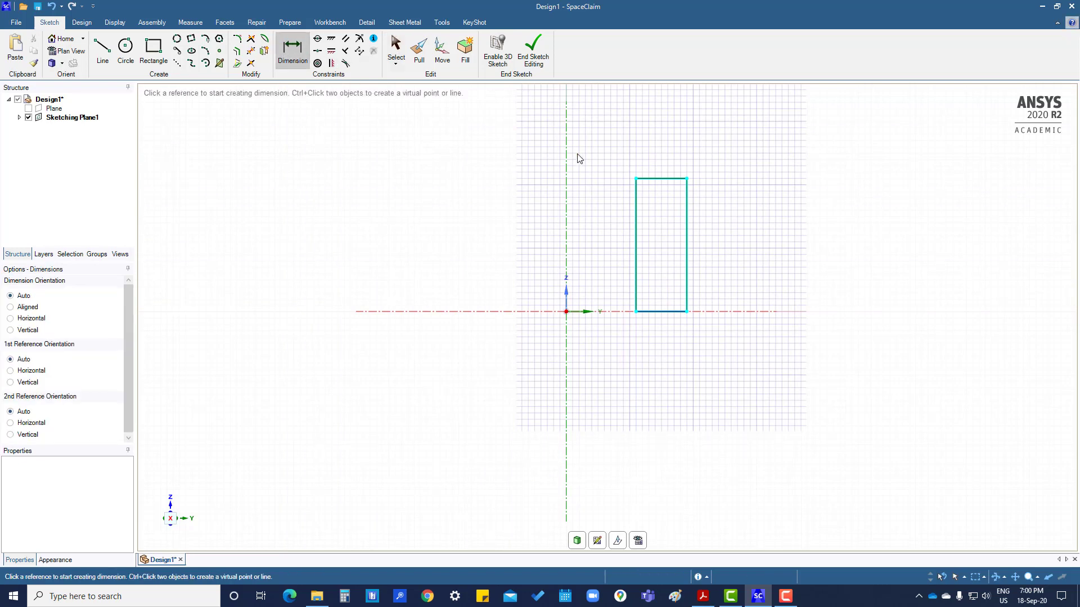
click(672, 179)
click(674, 161)
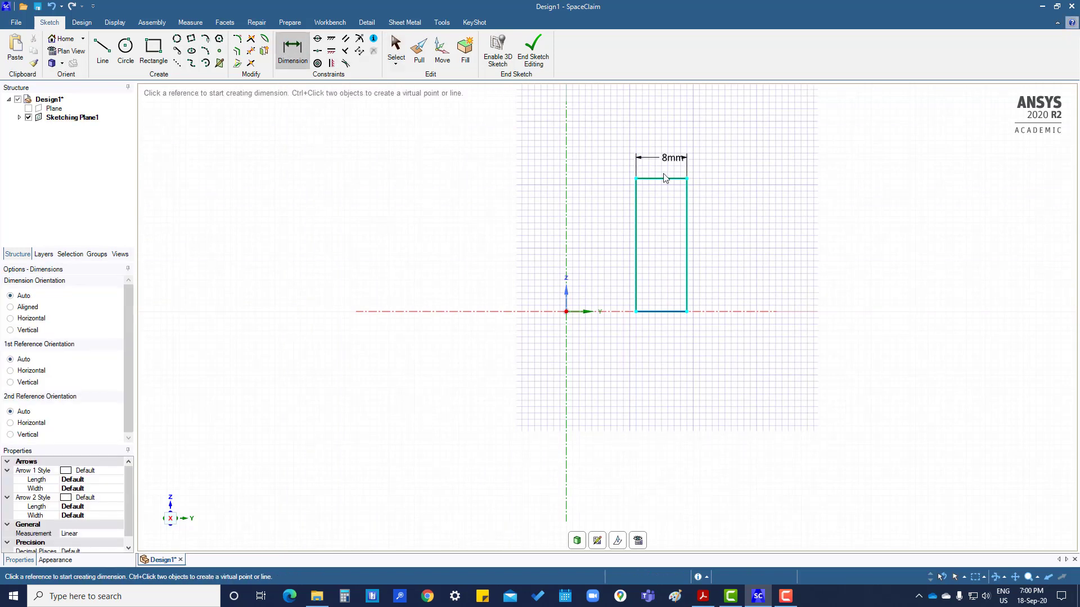
click(686, 221)
click(712, 225)
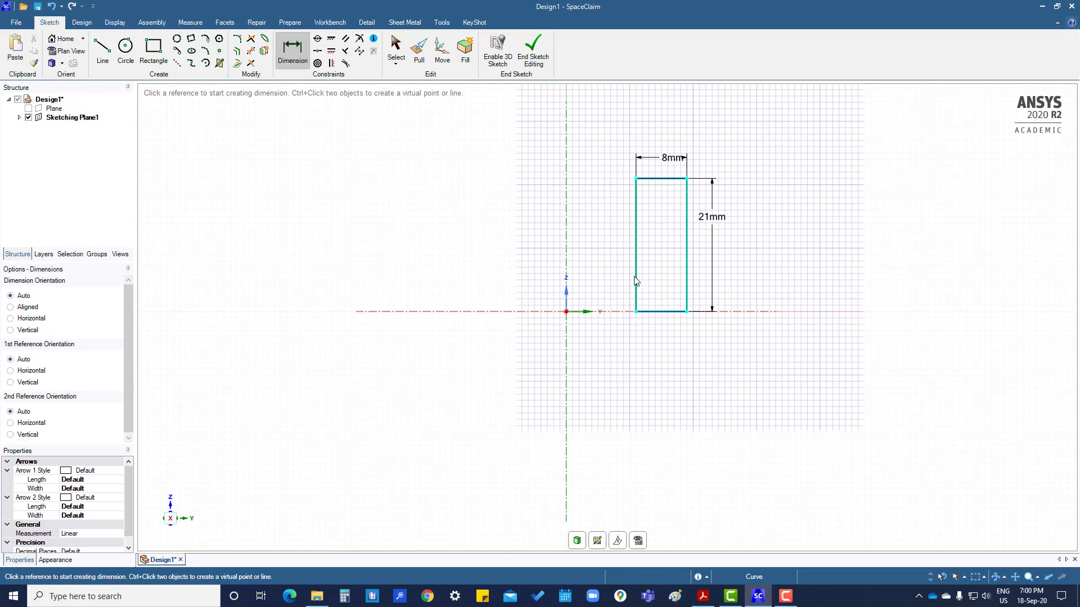
click(635, 276)
click(565, 298)
click(600, 326)
key(Escape)
- Change the dimensions to a 15 mm offset, 20 mm height and 10 mm width
click(602, 329)
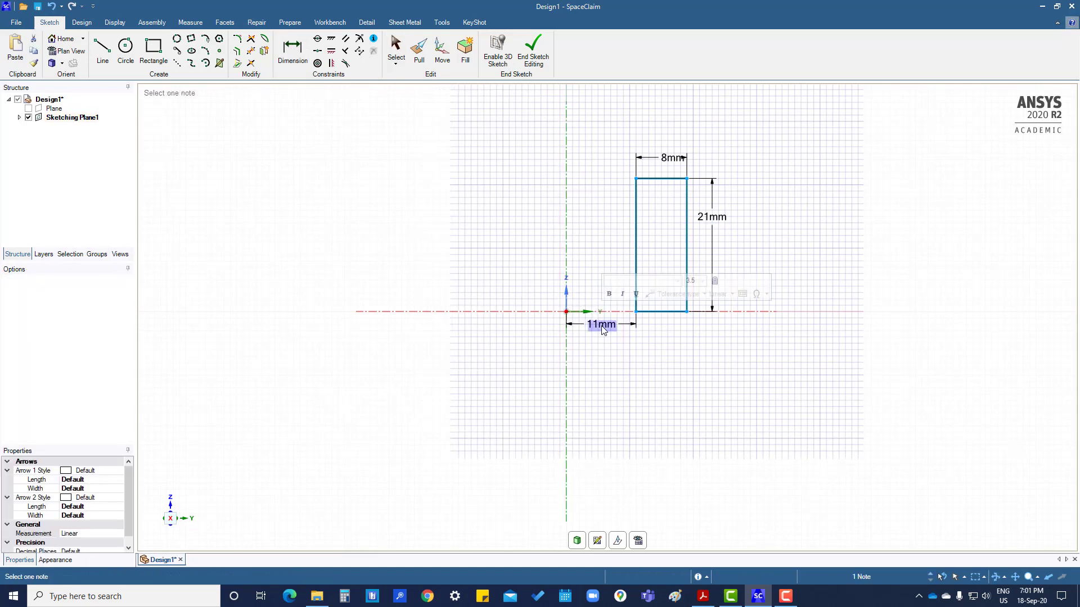
text(15)
key(Return)
click(731, 218)
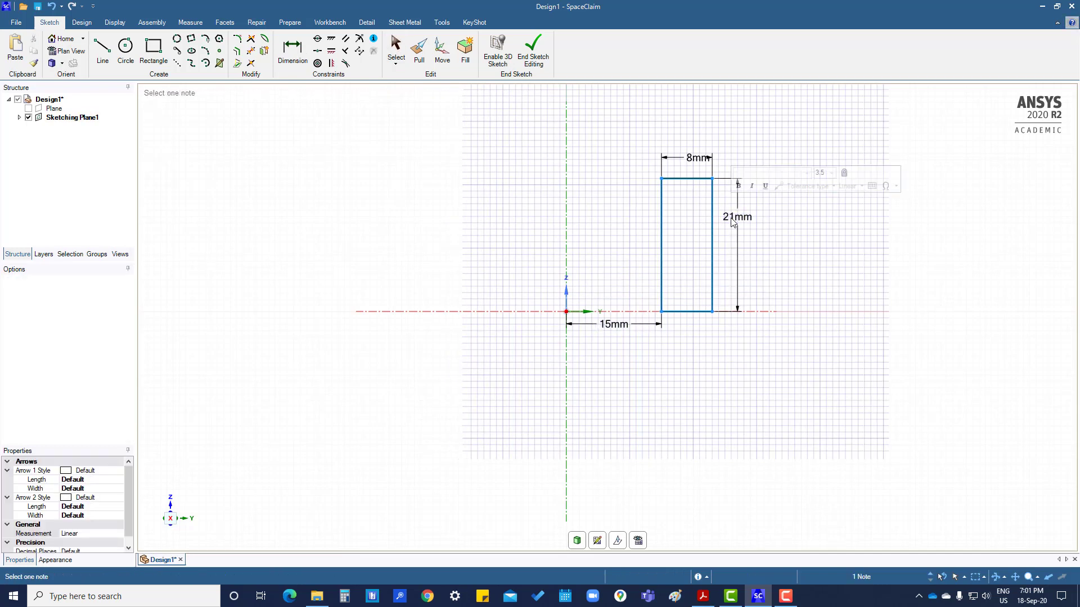
click(738, 218)
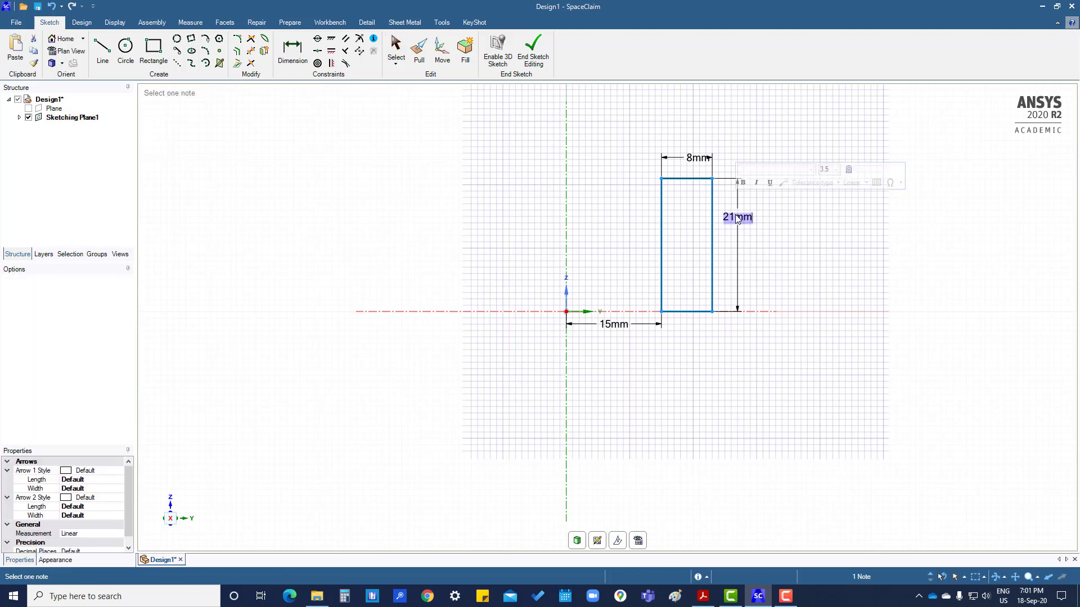
text(20)
key(Return)
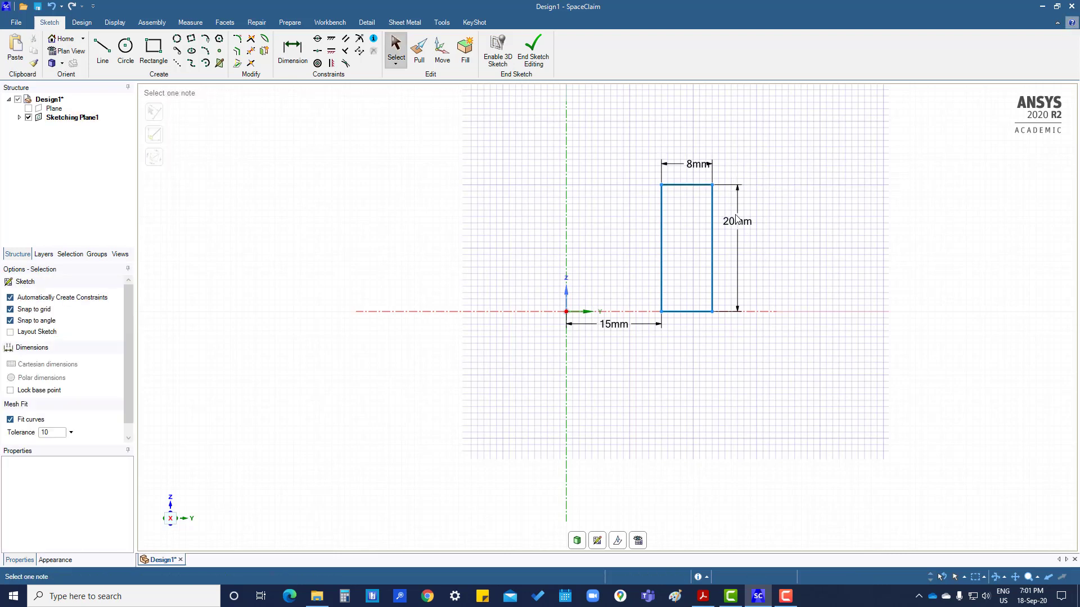
click(696, 164)
text(10)
key(Return)
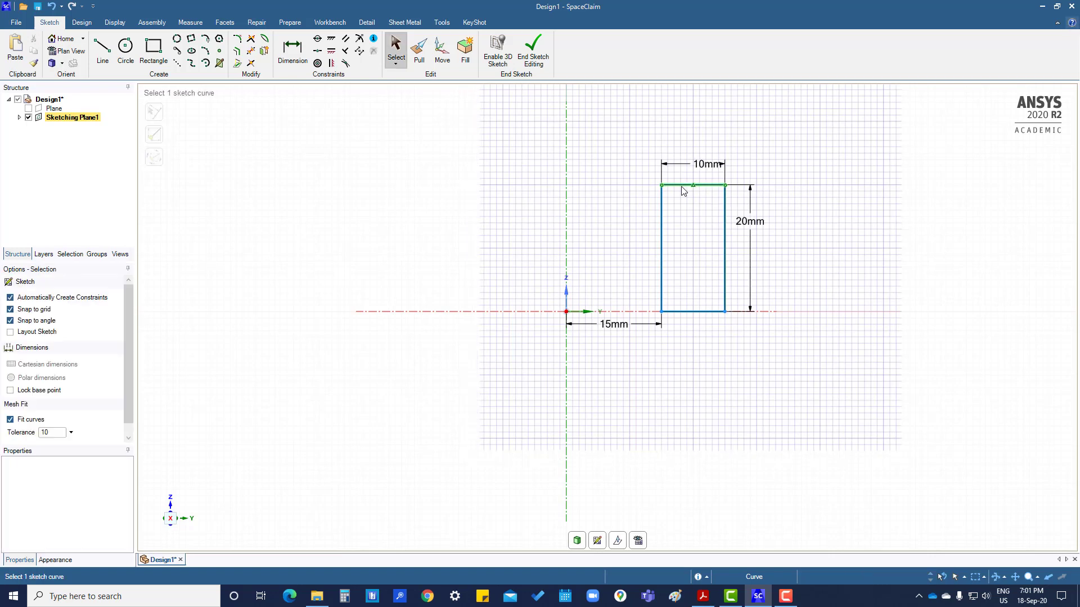
- Turn the sketch into a surface and drag-revolve it about the Z axis
click(578, 541)
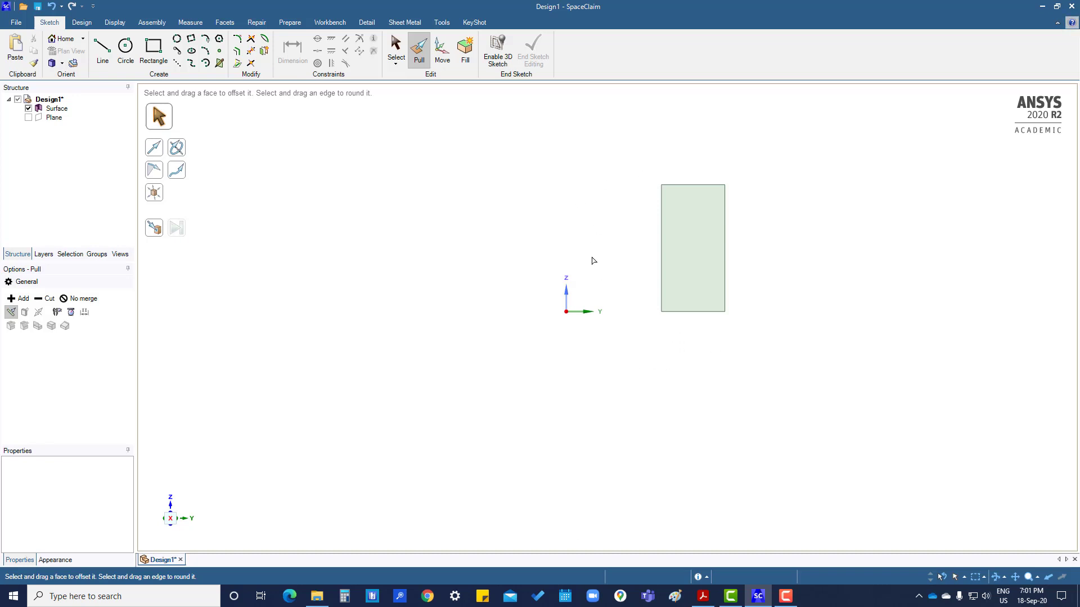
middle_drag(607, 286, 622, 386)
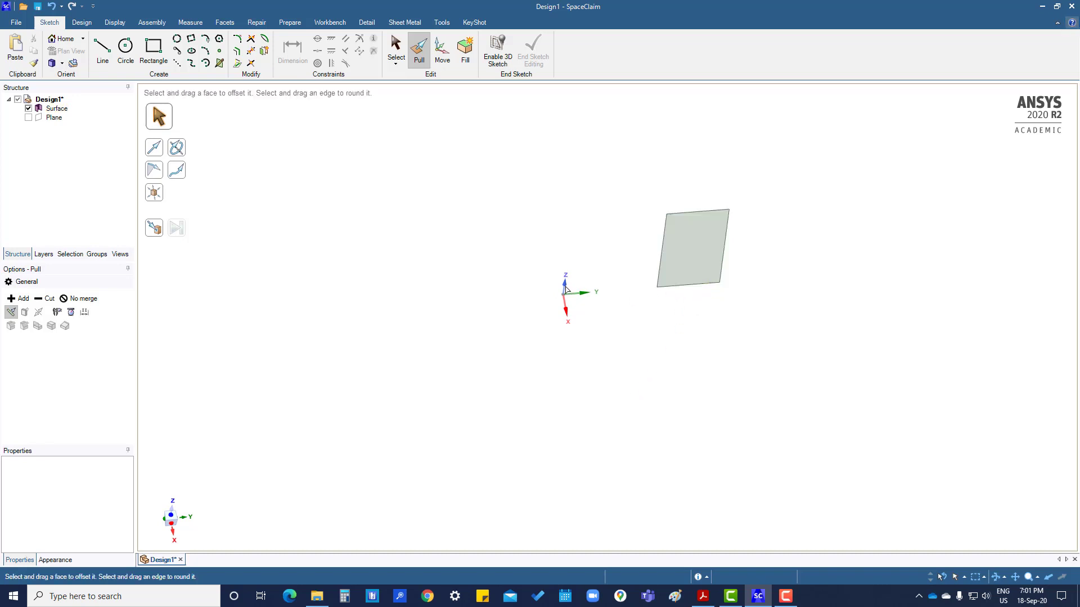
click(177, 151)
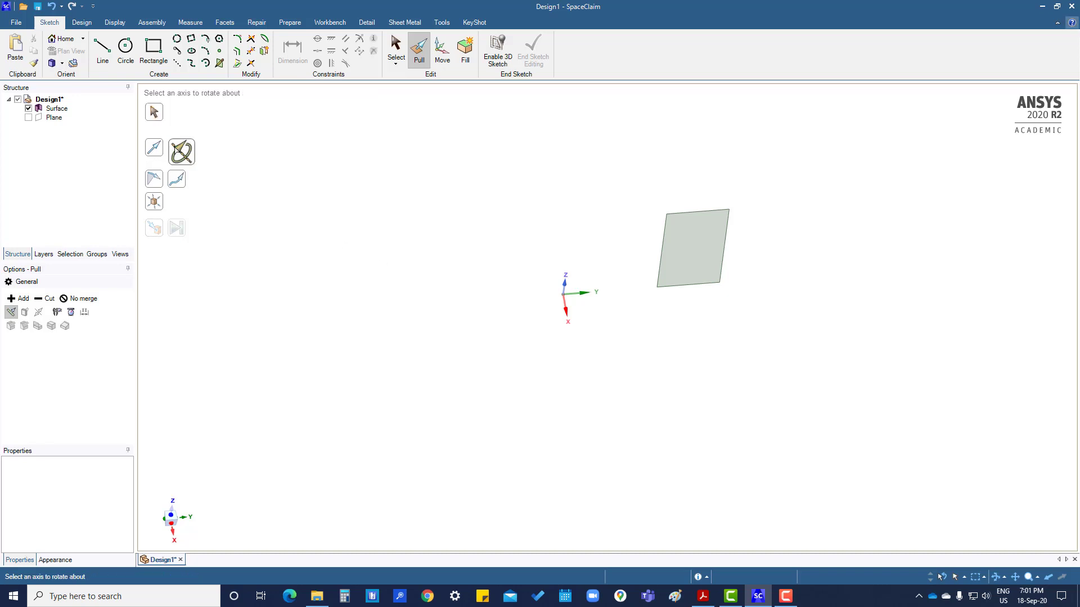
click(565, 289)
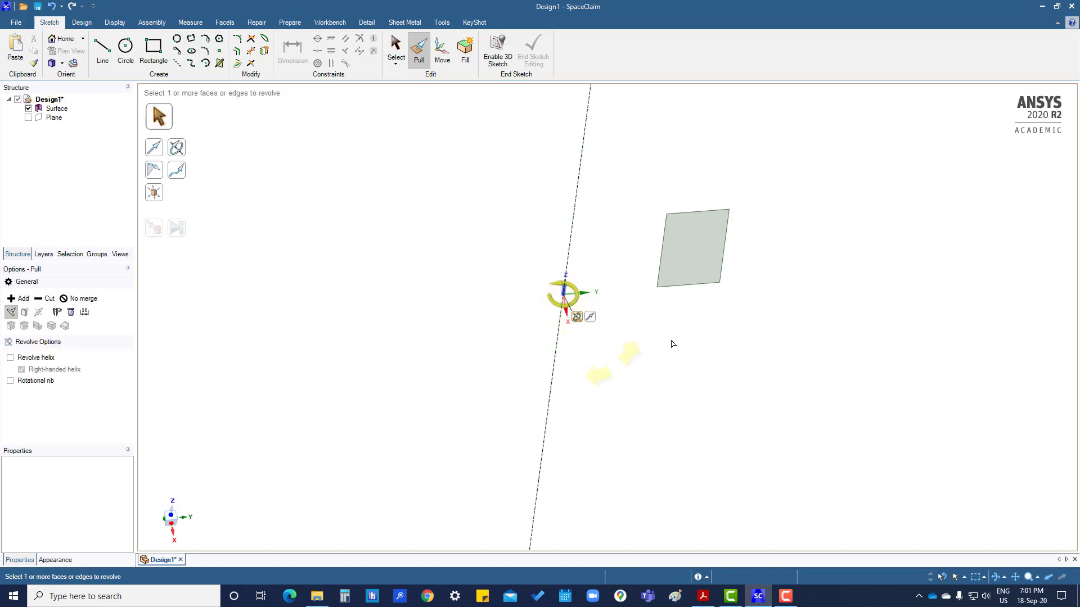
click(697, 251)
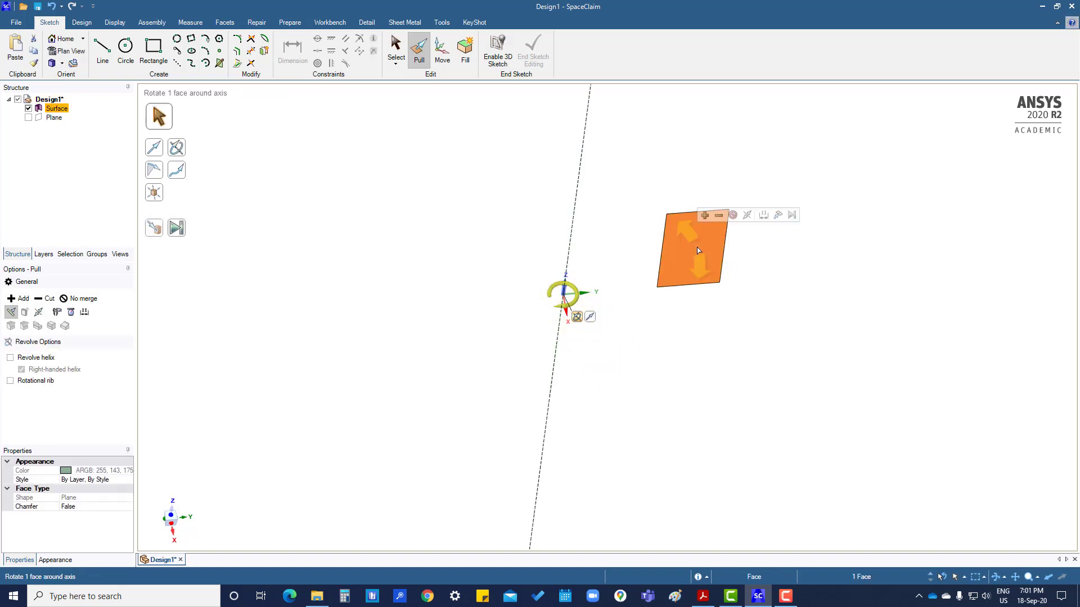
click(705, 217)
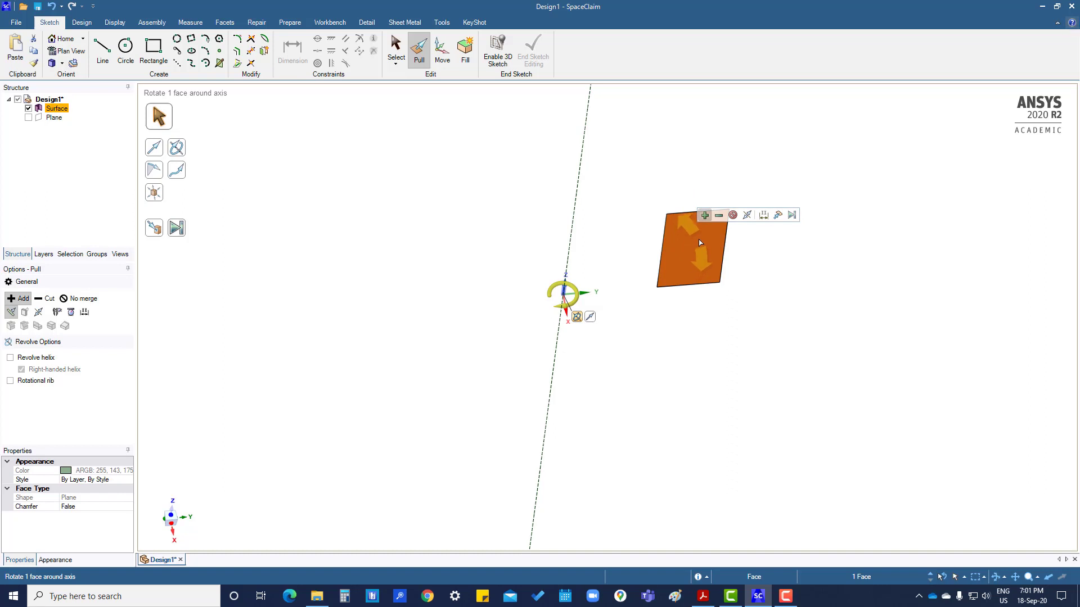
drag(697, 245, 486, 229)
middle_drag(615, 329, 646, 309)
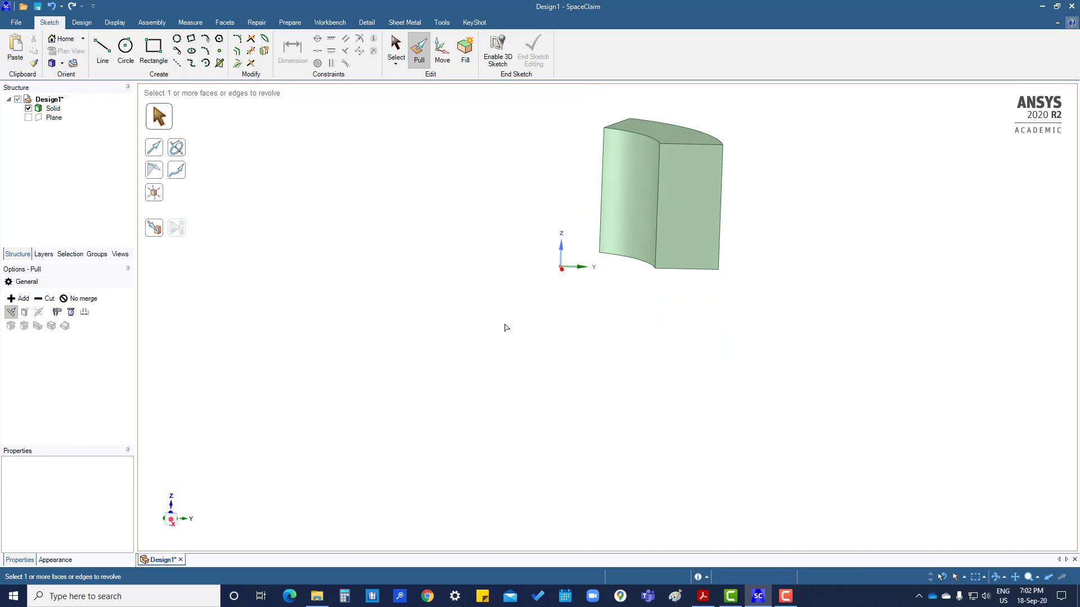
- Undo that revolve, then revolve the surface a full turn about Z with Pull's Revolve guide
key(ctrl+z)
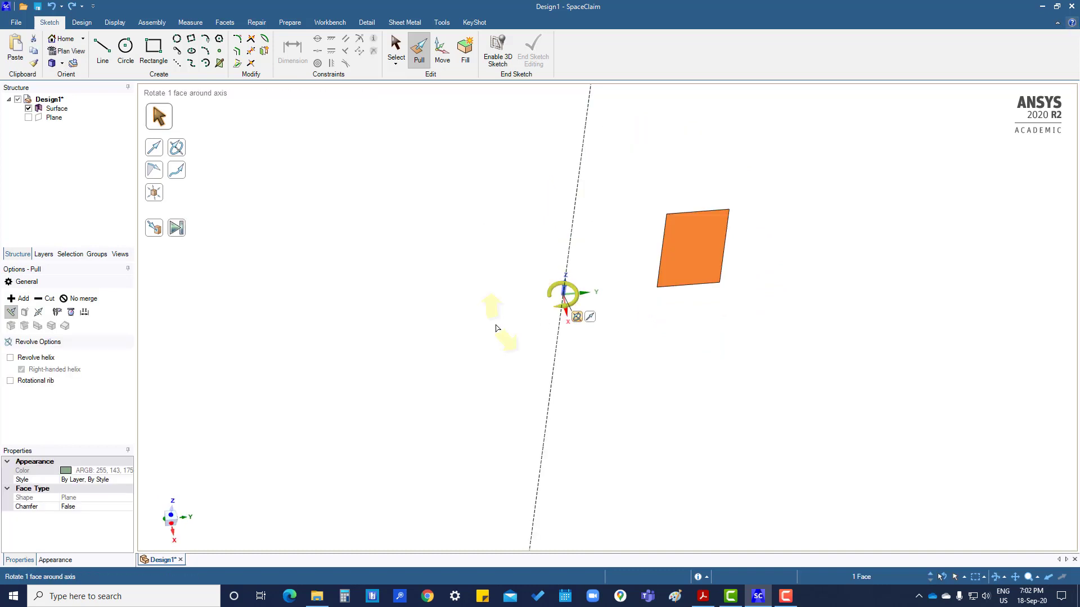
key(Escape)
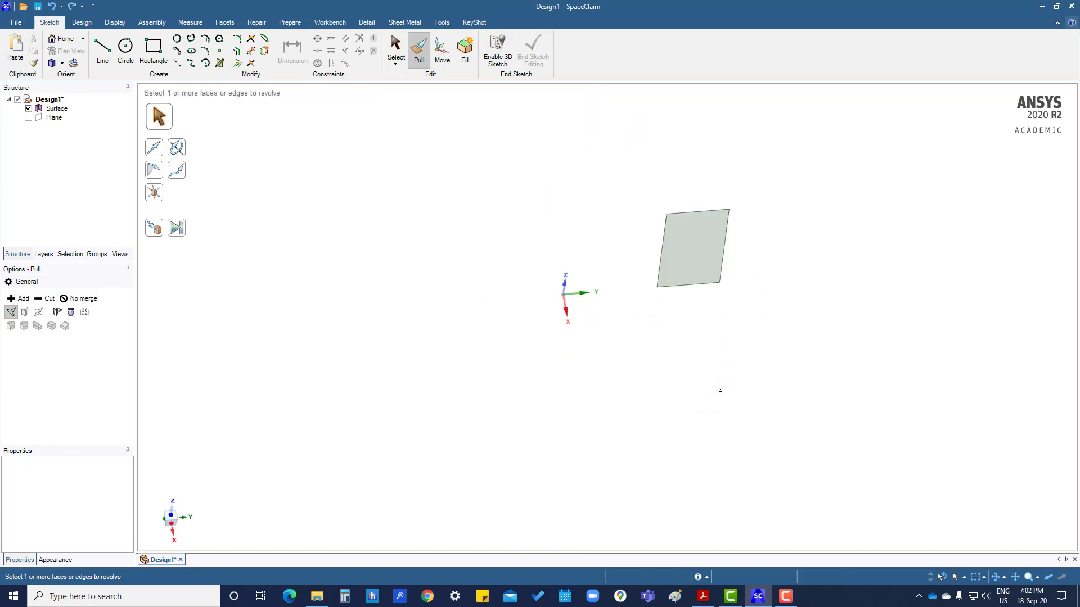
key(h)
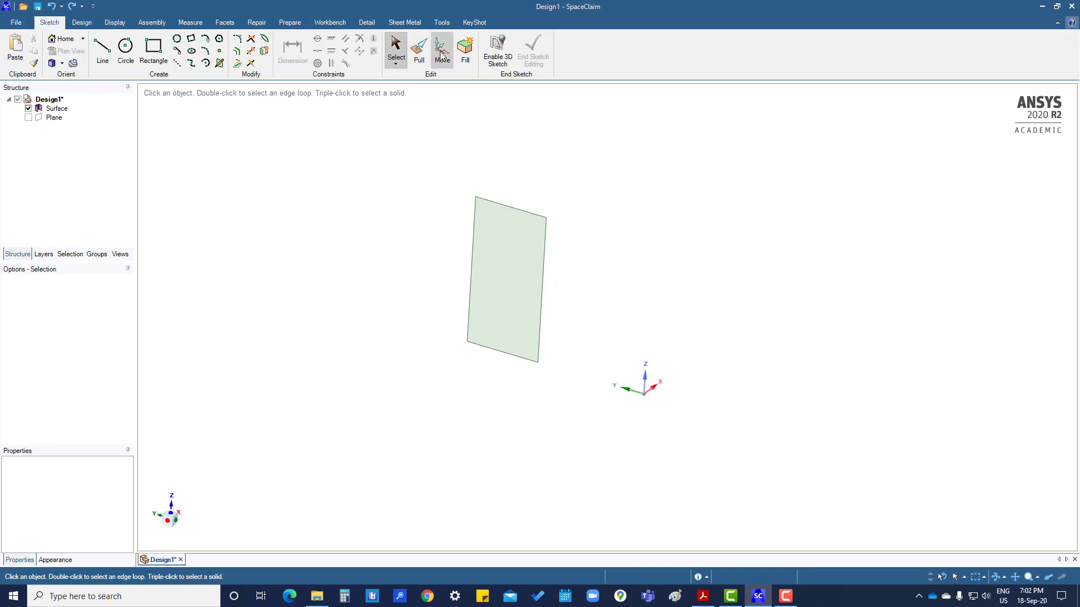
click(418, 52)
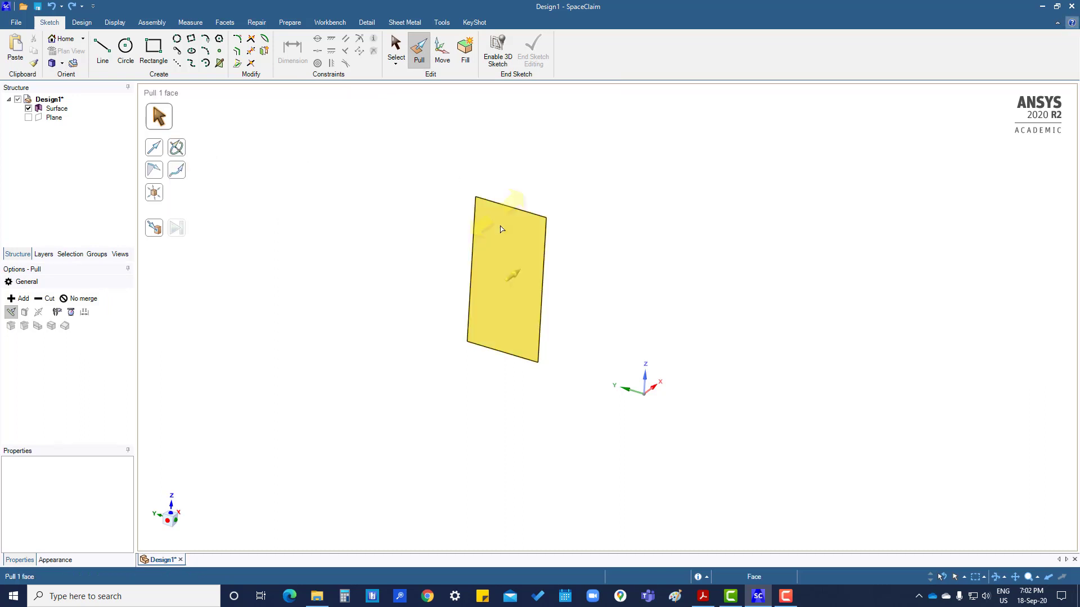
click(179, 151)
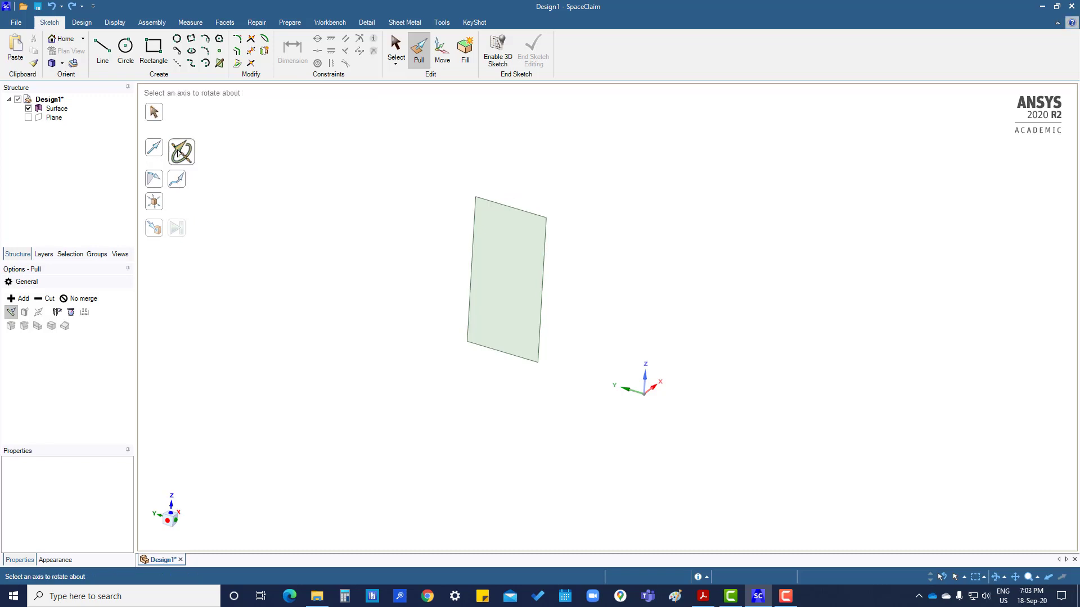
click(645, 380)
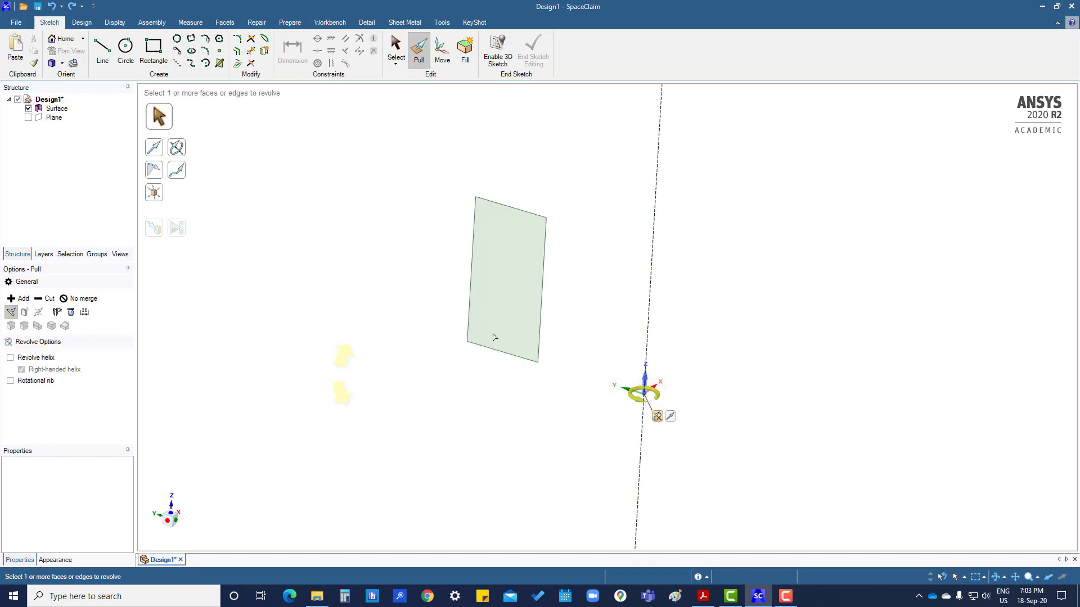
click(518, 296)
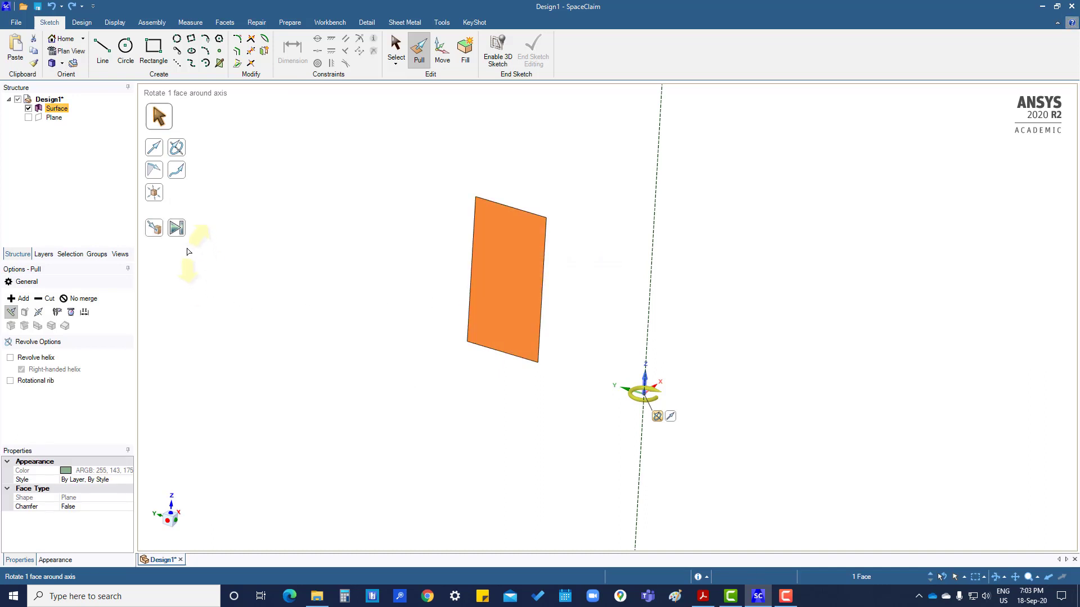
click(180, 231)
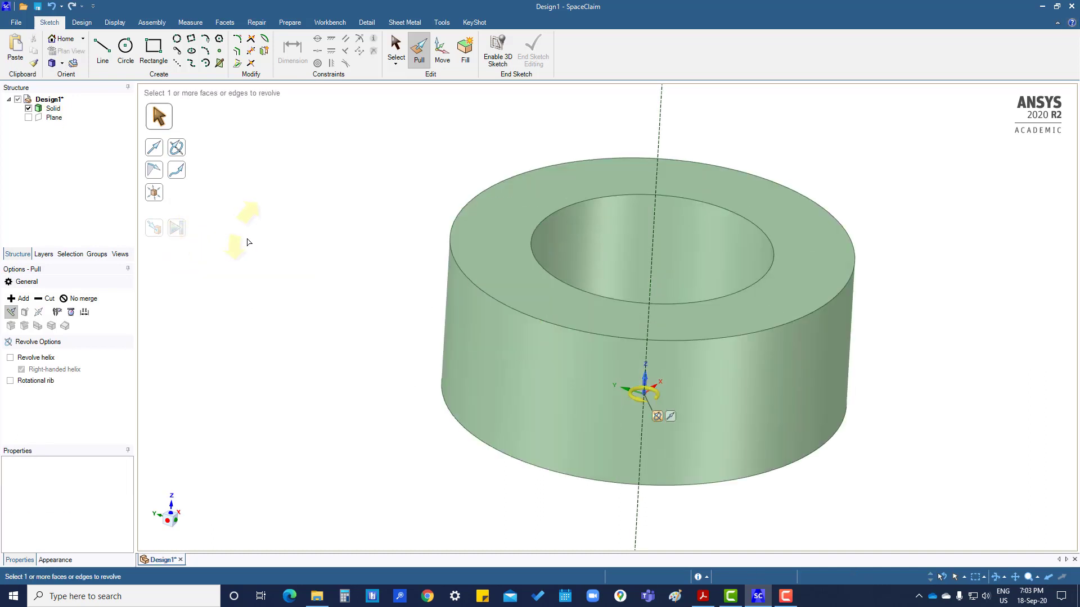
middle_drag(374, 306, 371, 332)
scroll(371, 332, down, 3)
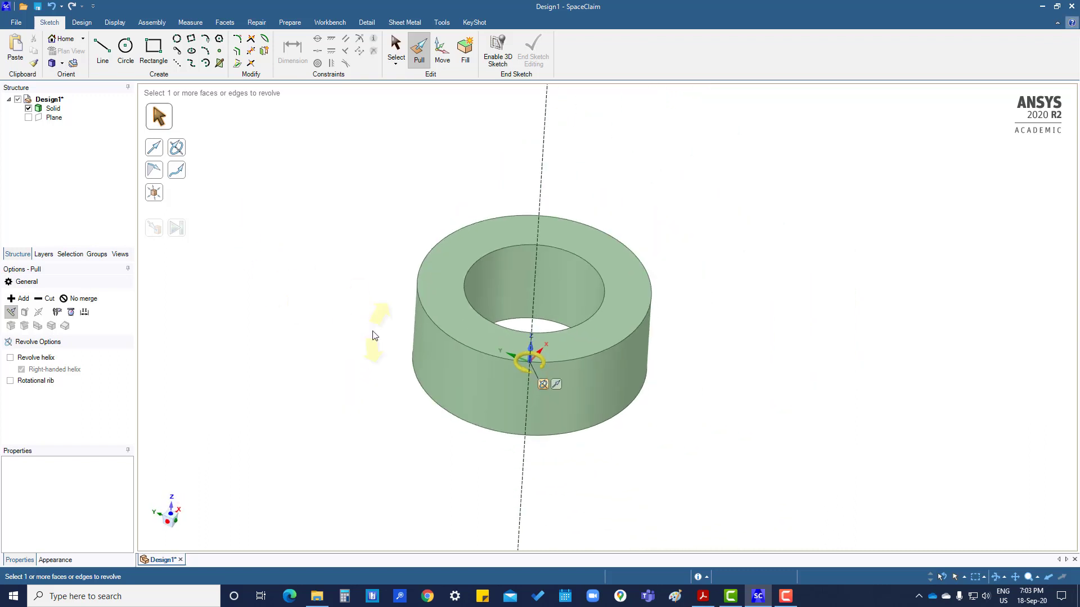
mouse_move(367, 397)
middle_down()
mouse_move(352, 374)
mouse_move(370, 404)
middle_up()
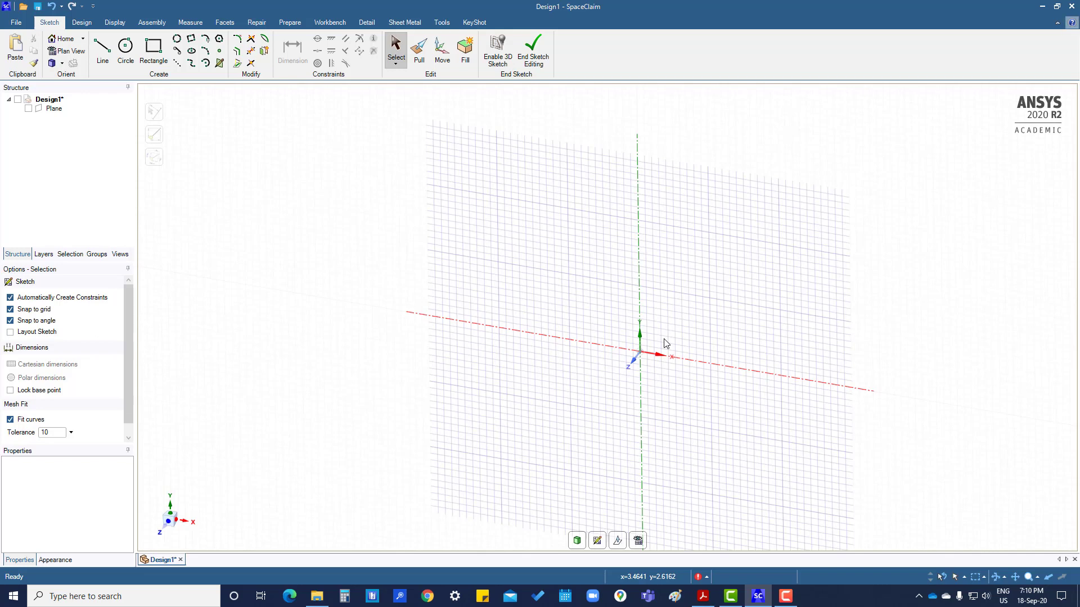
- In plan view, draw a circle centred on the Y axis
key(v)
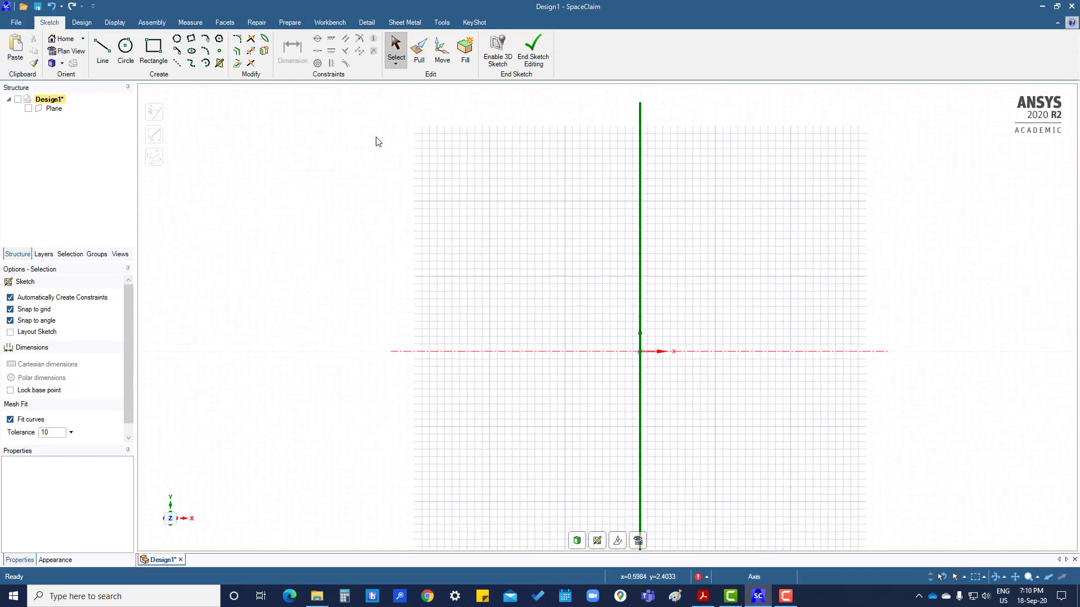
click(125, 49)
click(641, 239)
click(656, 239)
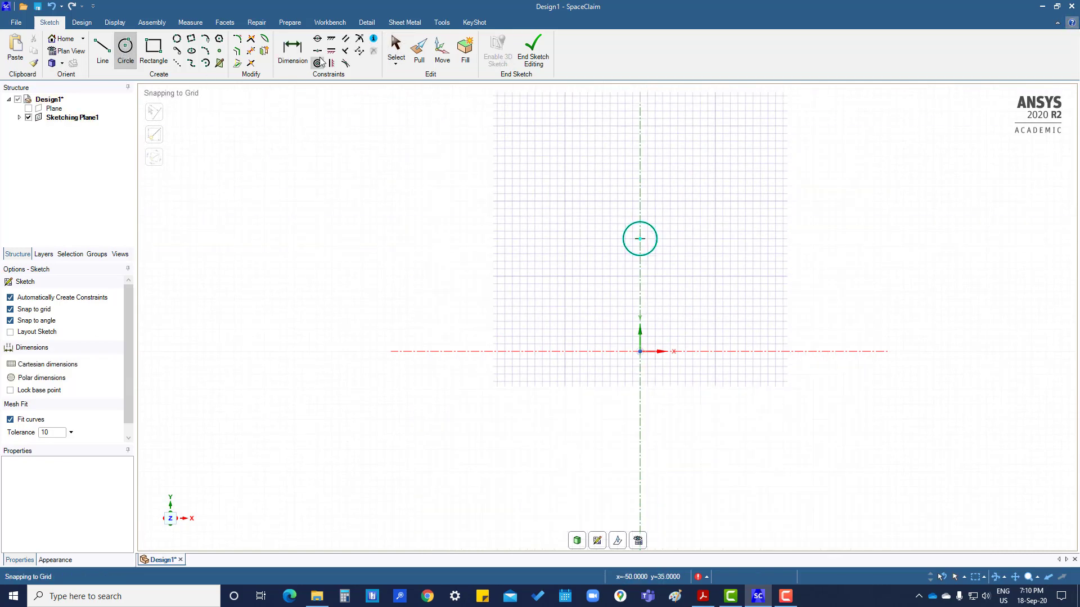
- Dimension the circle 15 mm above the X axis and set its diameter to 4 mm
click(293, 49)
click(639, 237)
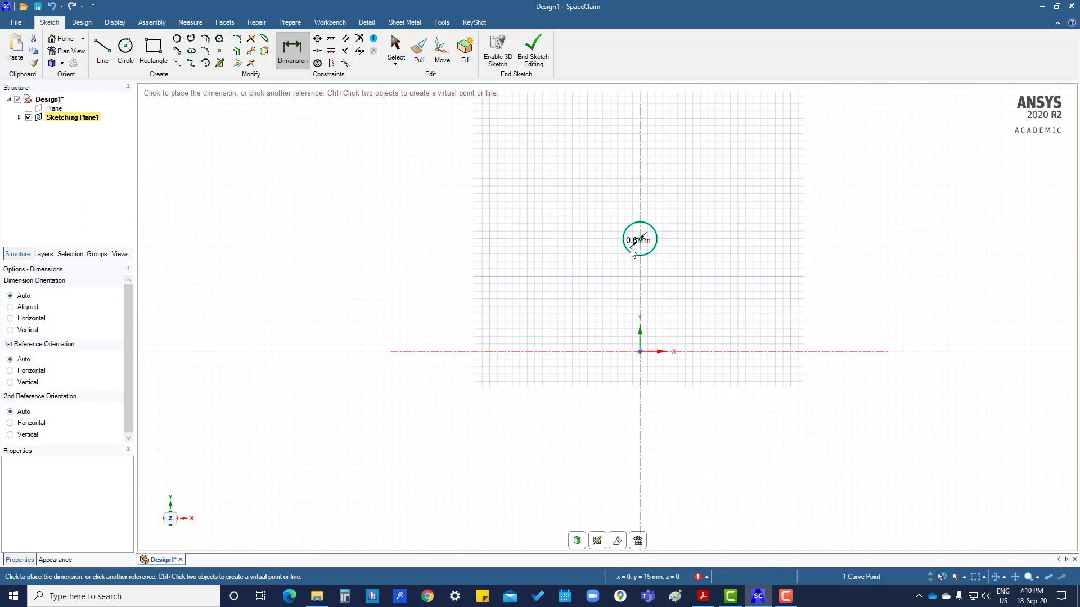
click(651, 351)
click(679, 311)
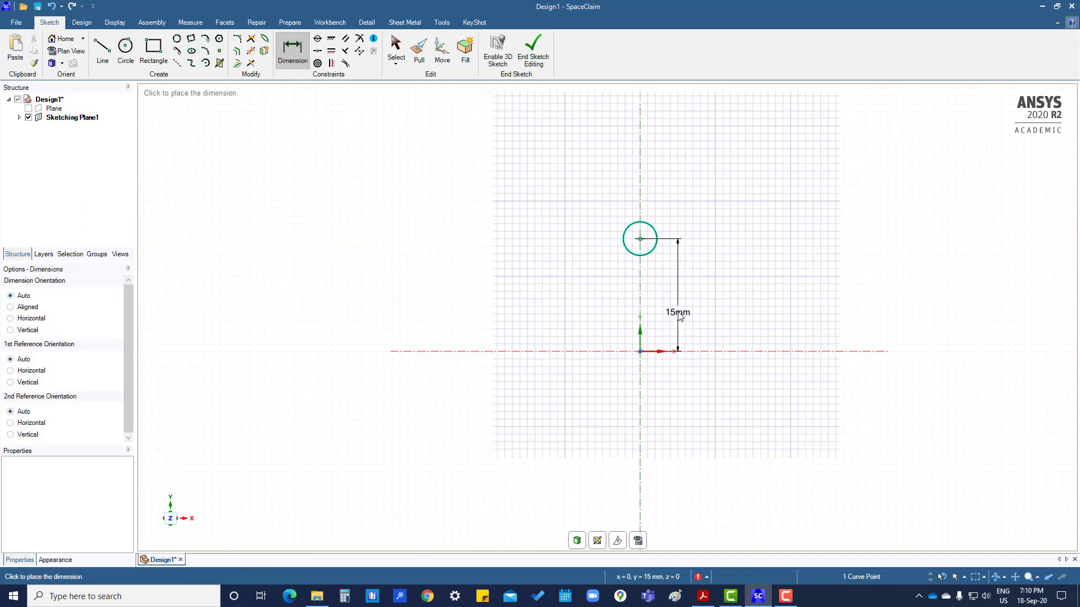
click(622, 238)
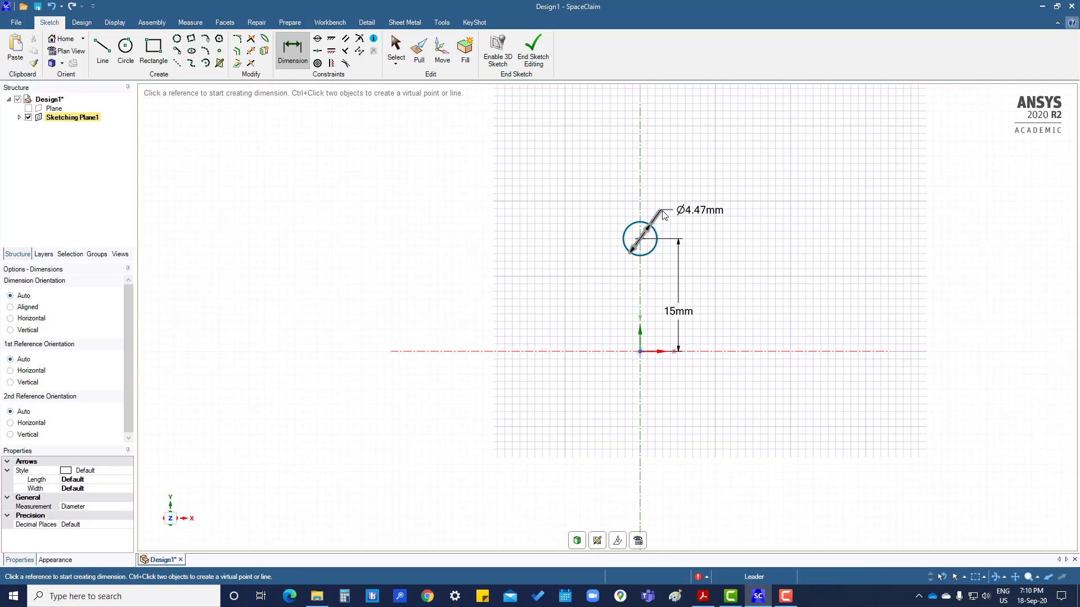
click(666, 216)
key(Escape)
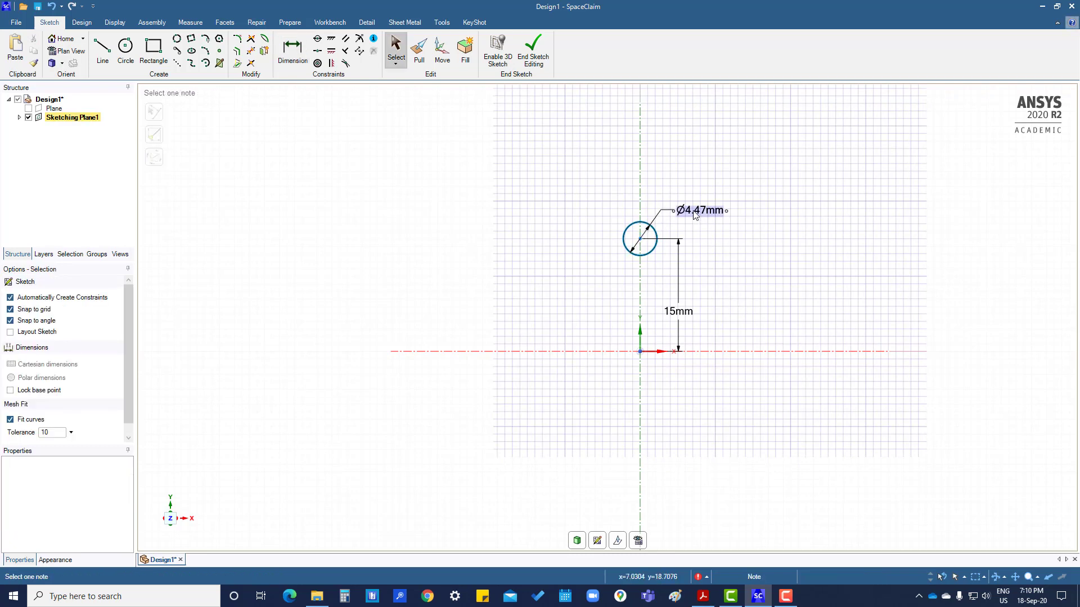
click(695, 216)
text(4)
key(Return)
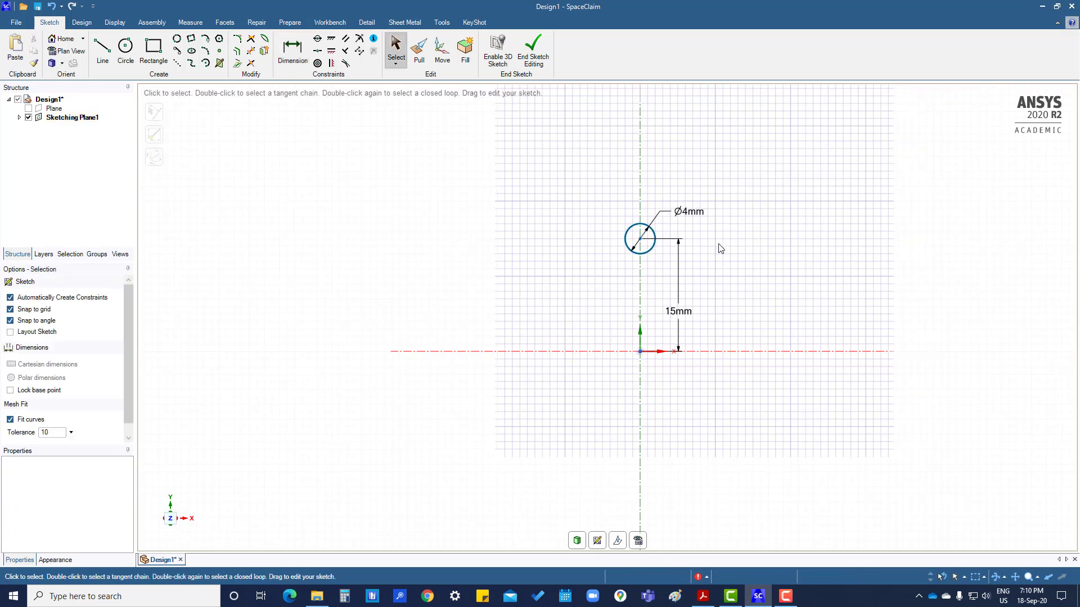
- Turn the circle sketch into a disk face and revolve it about the X axis
click(577, 540)
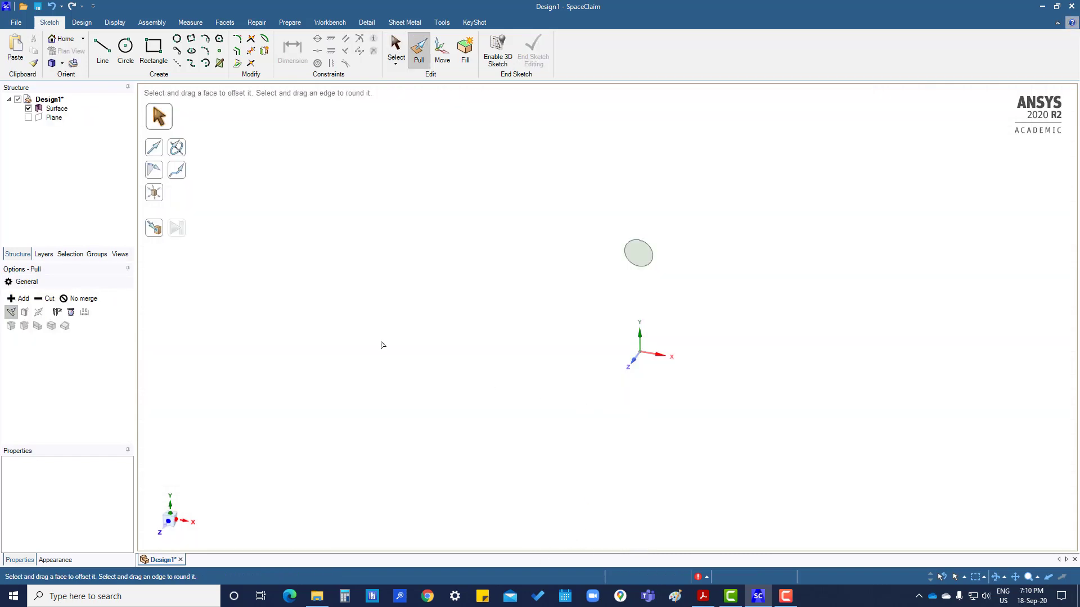
click(179, 149)
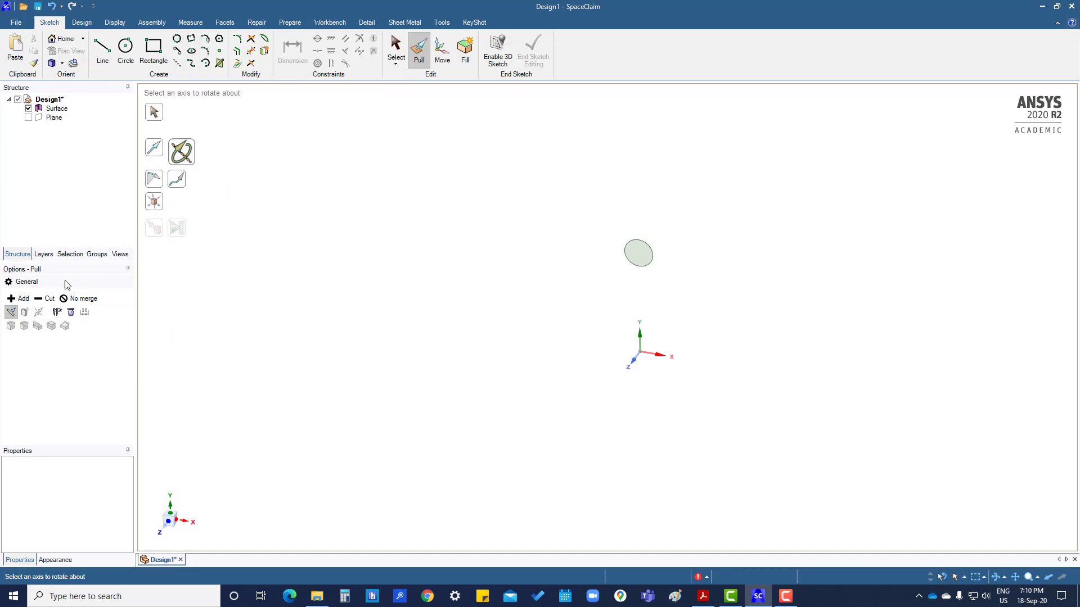
click(647, 354)
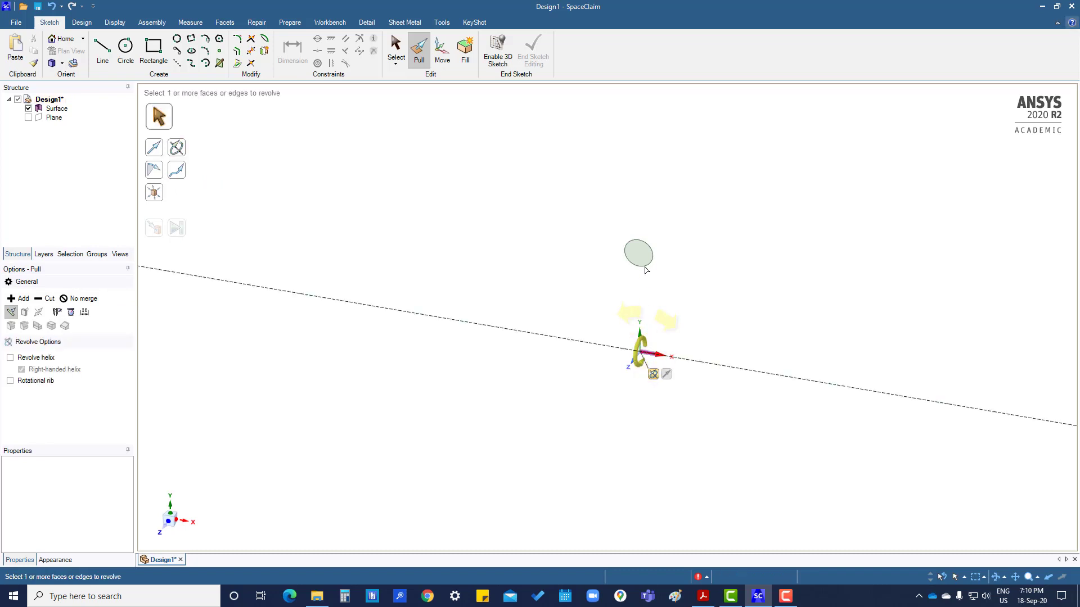
click(646, 256)
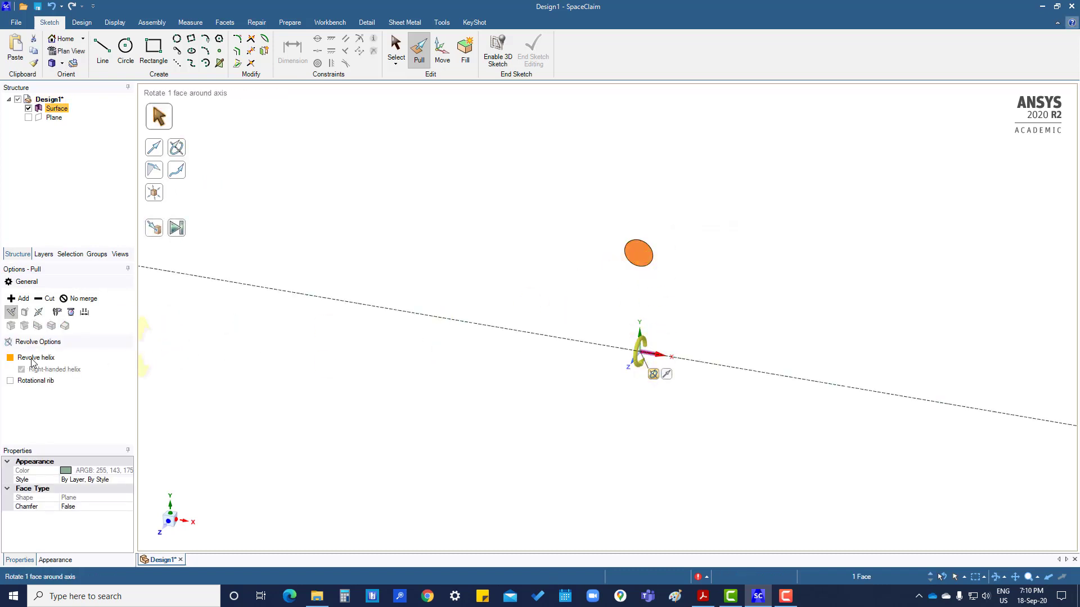
- Enable Revolve helix with 10 mm pitch, 5° taper and height 50, then complete the spring
click(38, 312)
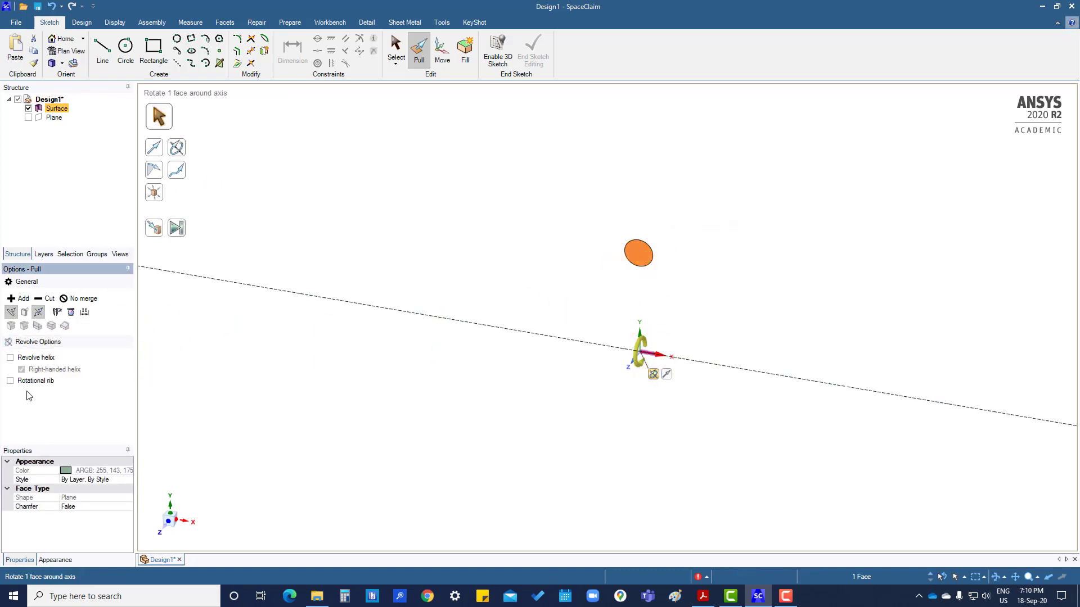
click(11, 358)
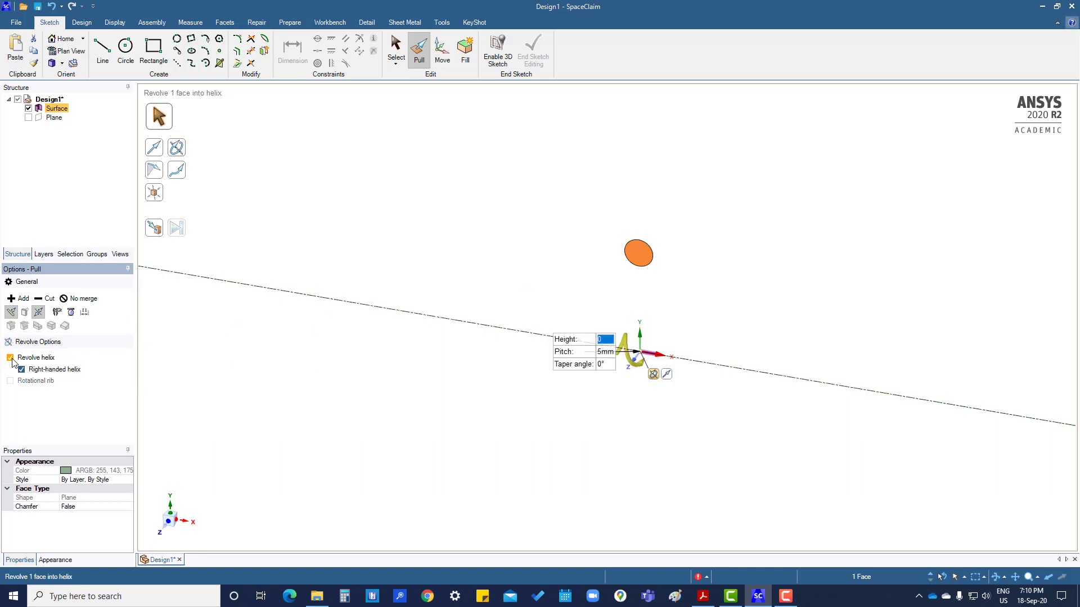
click(605, 366)
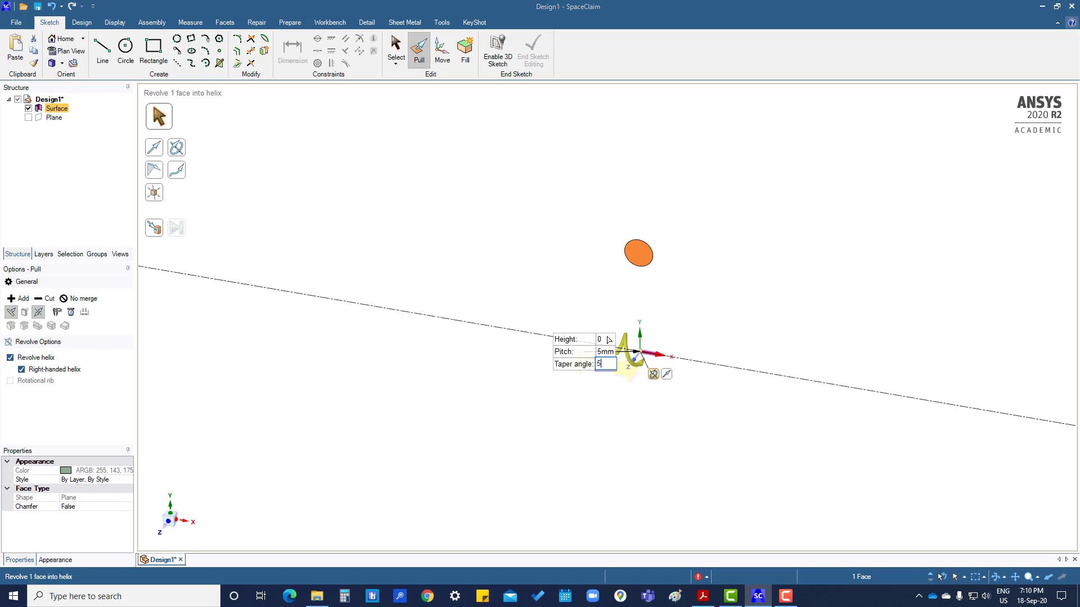
click(606, 352)
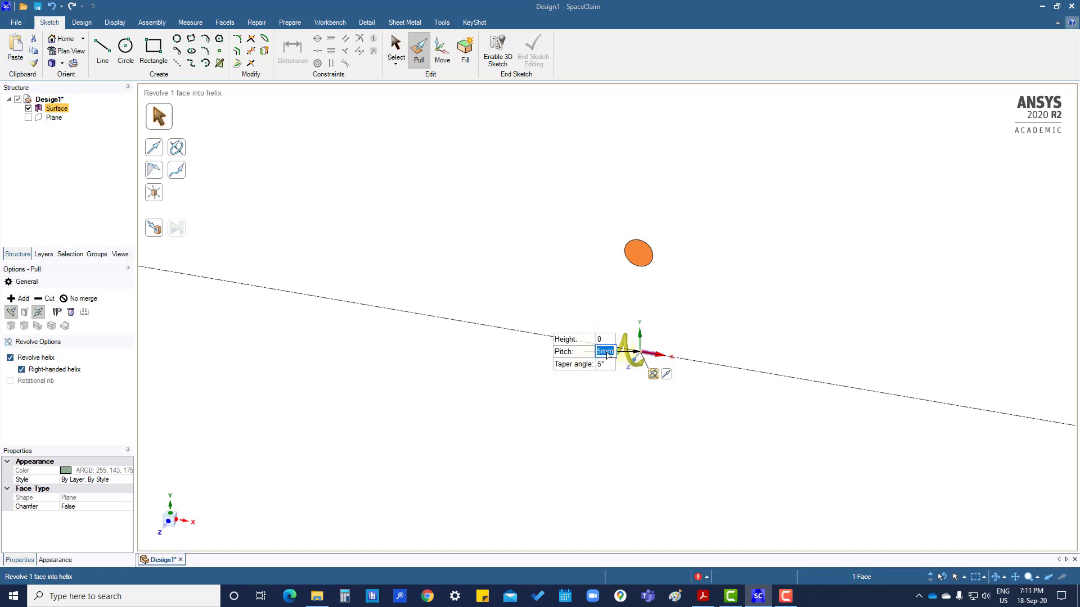
key(Return)
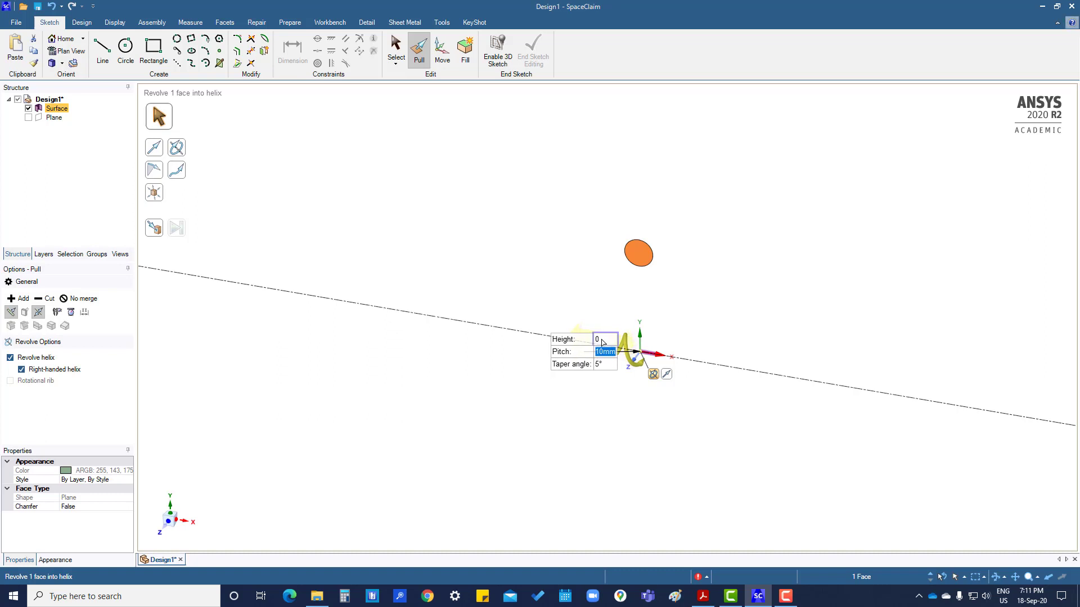
click(602, 340)
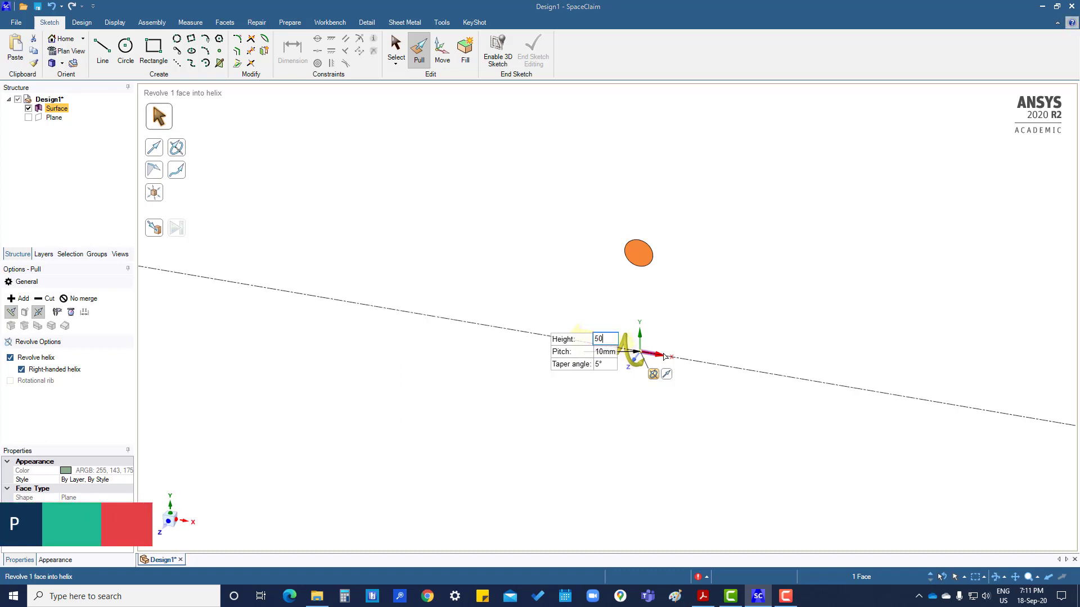
key(Escape)
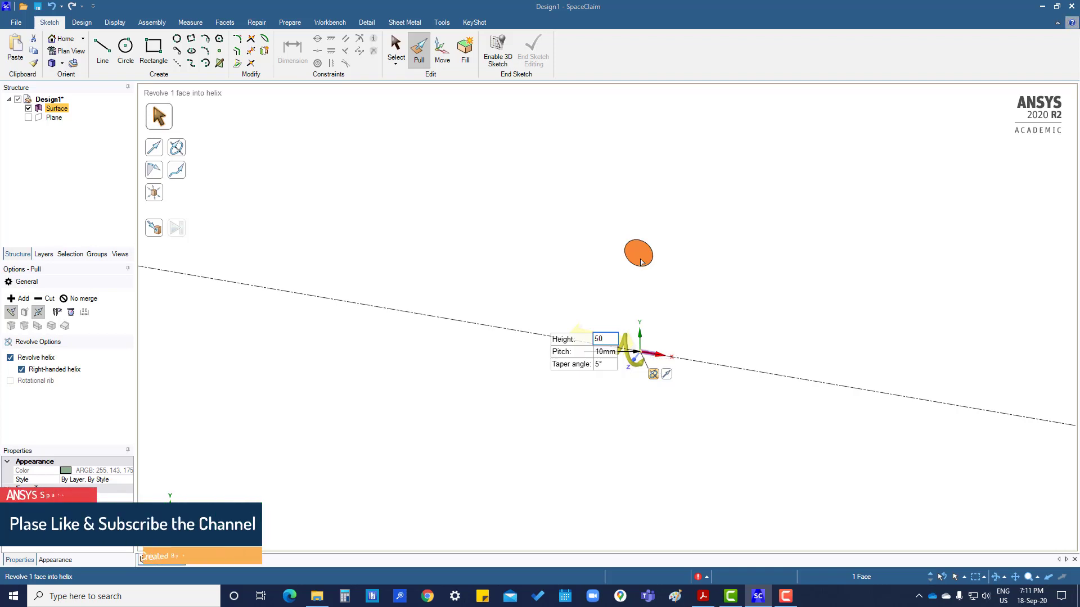
click(652, 286)
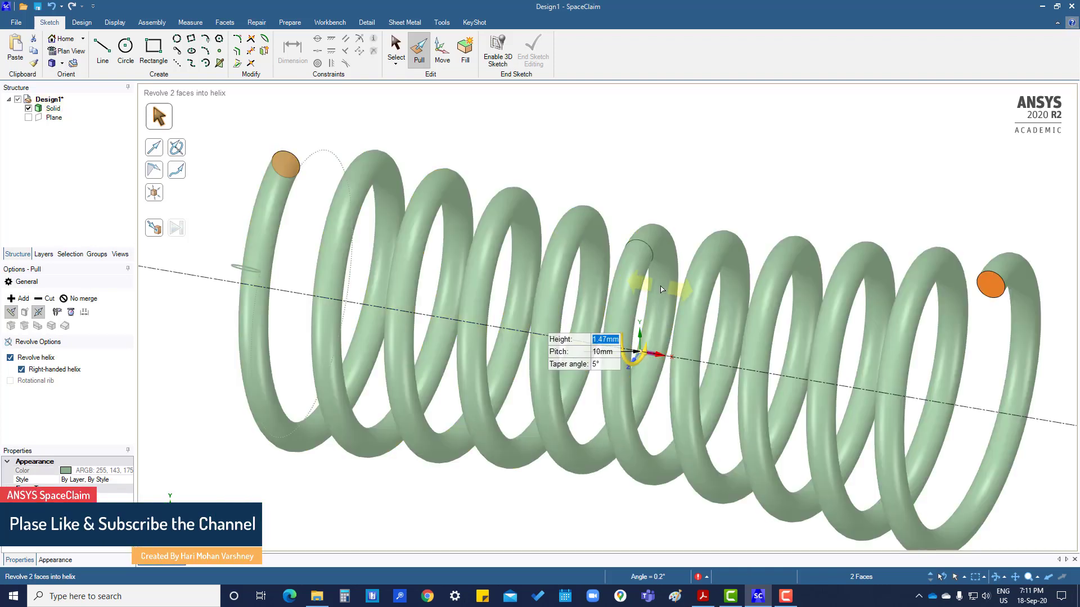